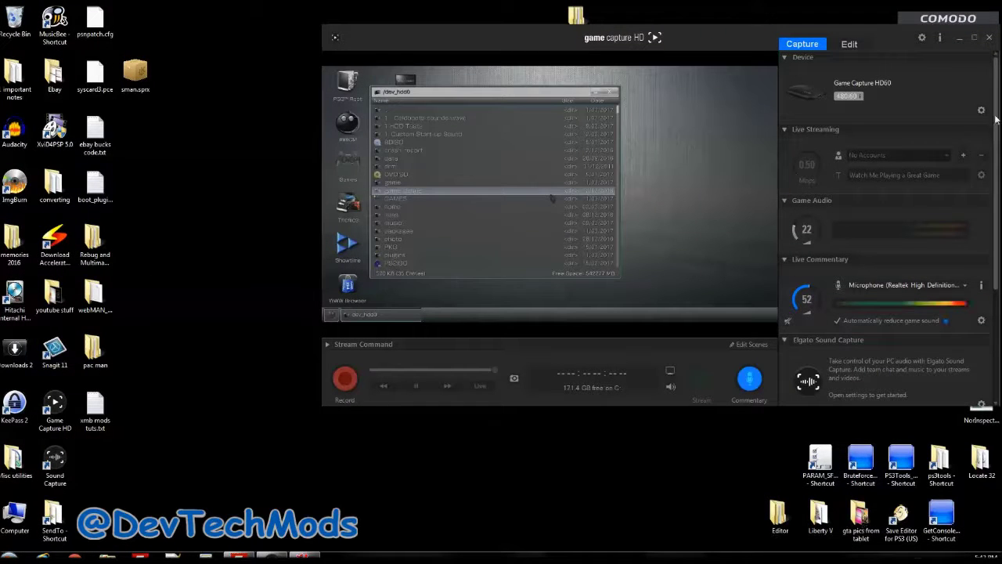
Show the game capture preview full screen and open the game folder inside dev_hdd0.
{"action": "left_click", "coordinate": [974, 38]}
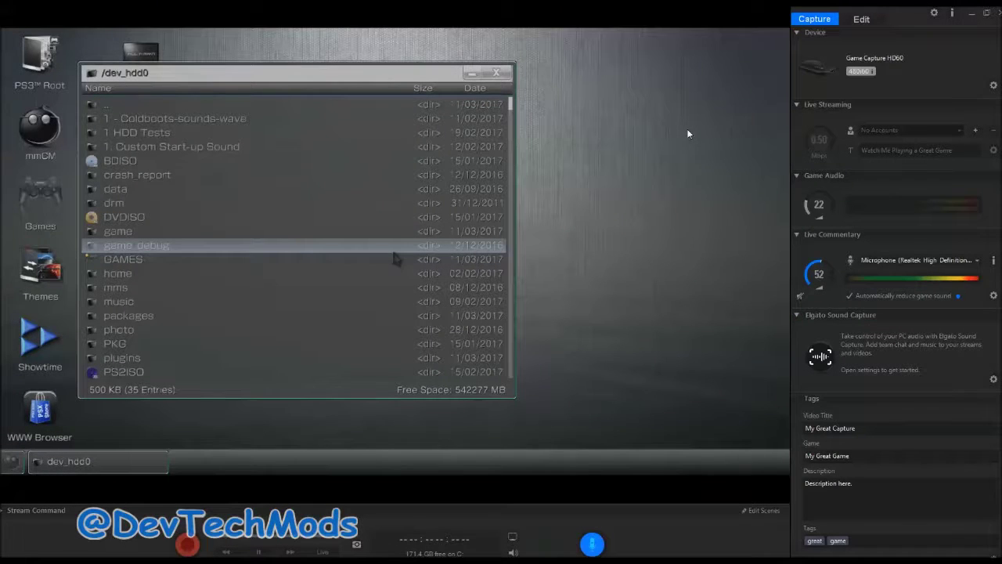
{"action": "double_click", "coordinate": [687, 129]}
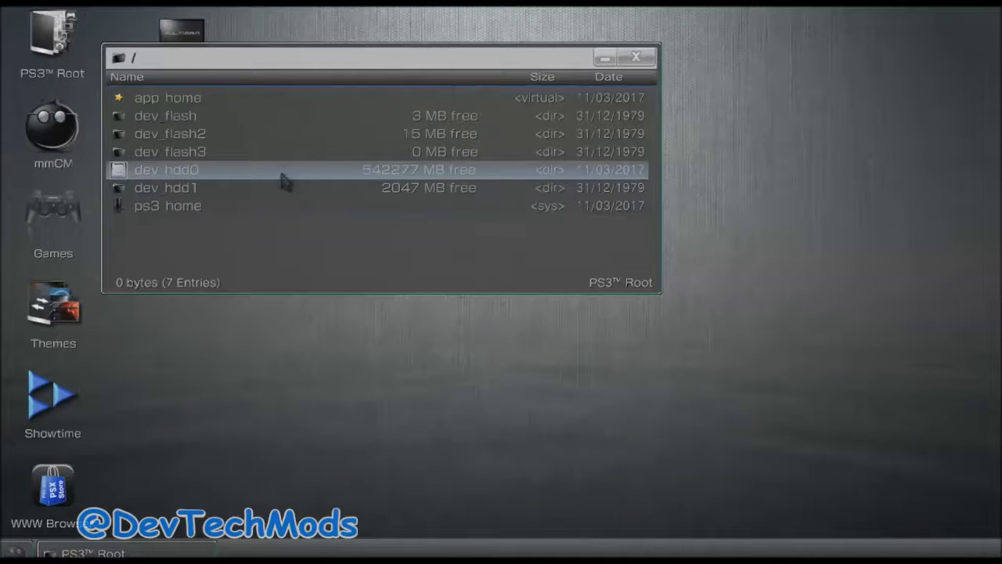
{"action": "left_click", "coordinate": [286, 180]}
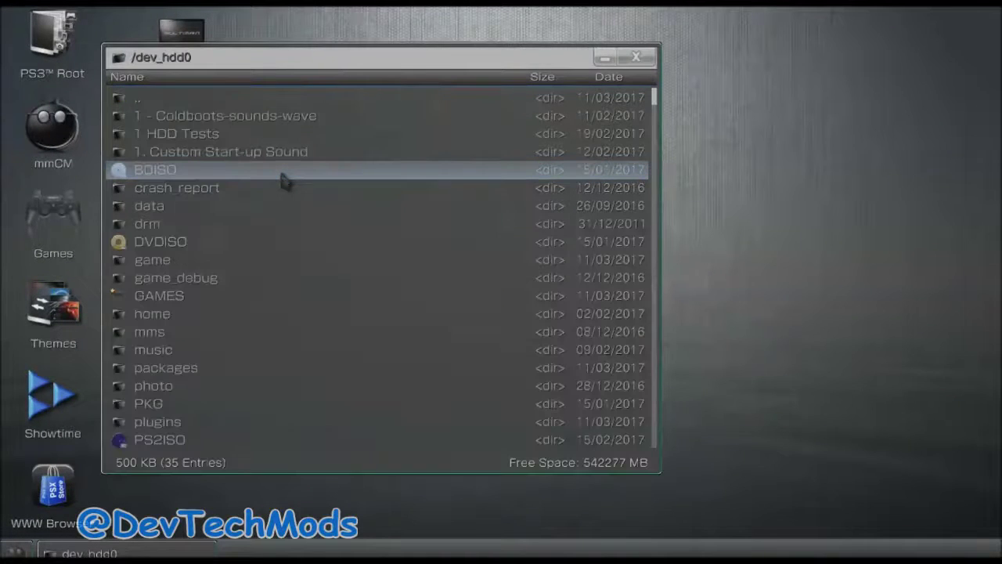
{"action": "scroll", "coordinate": [286, 180], "scroll_direction": "down", "scroll_amount": 4}
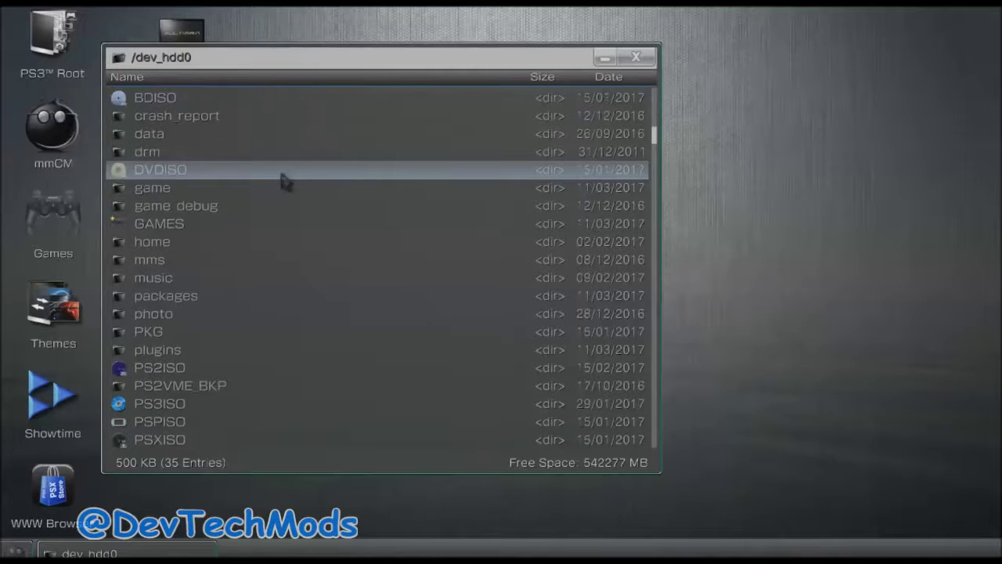
{"action": "scroll", "coordinate": [286, 181], "scroll_direction": "down", "scroll_amount": 1}
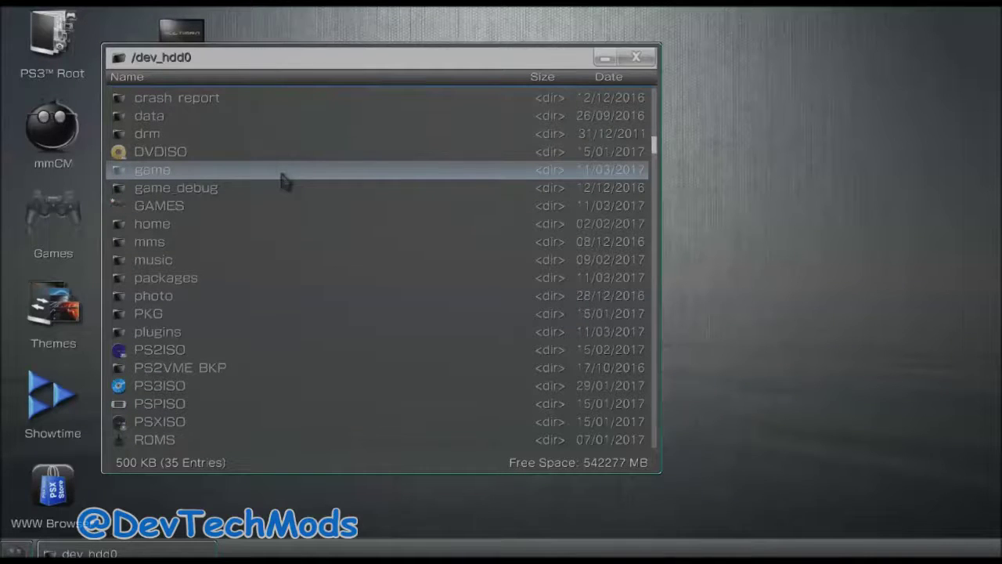
{"action": "double_click", "coordinate": [285, 180]}
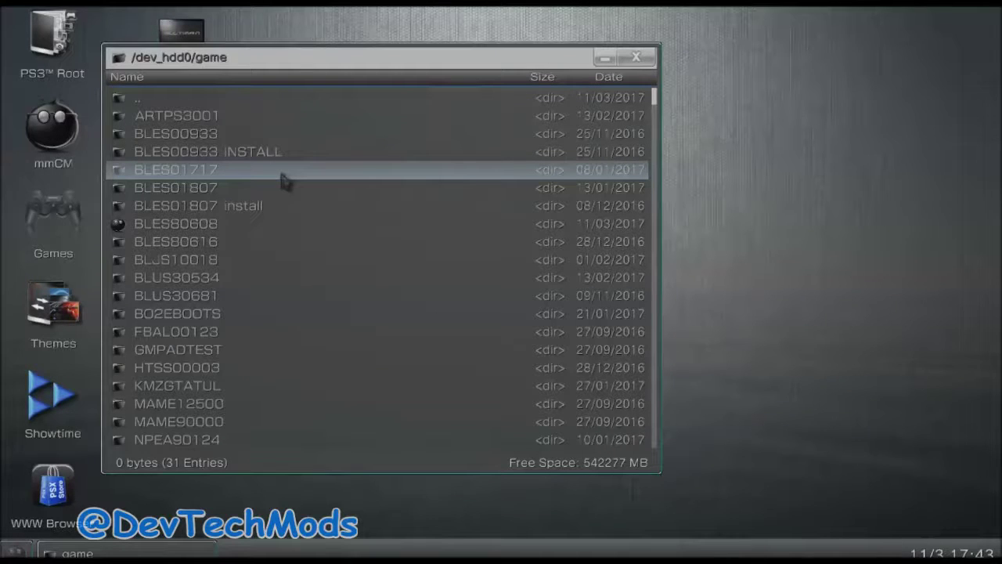
Open the SSNE10000 folder, locate its ICON0.PNG file, and return to the game folder.
{"action": "scroll", "coordinate": [286, 181], "scroll_direction": "down", "scroll_amount": 9}
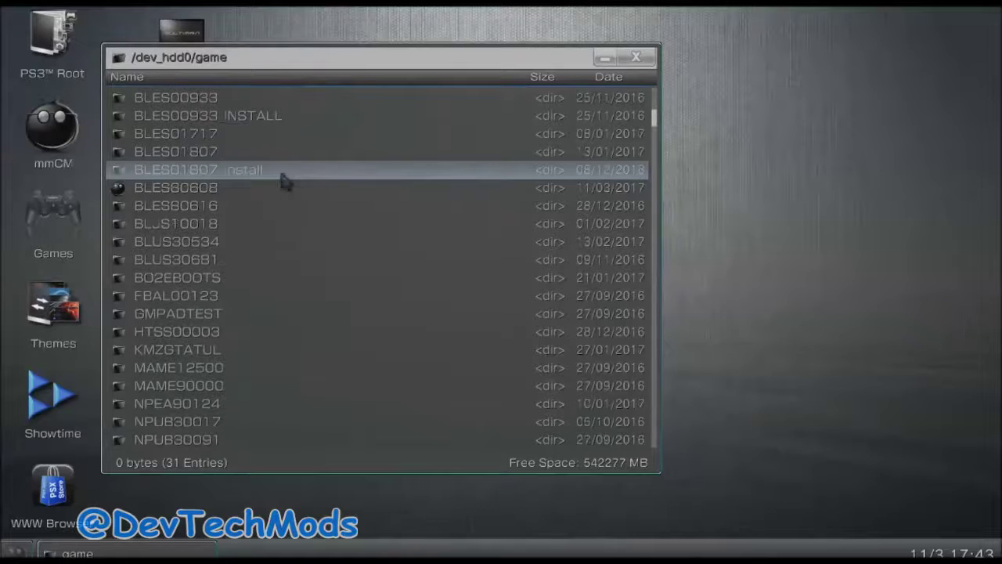
{"action": "scroll", "coordinate": [286, 180], "scroll_direction": "down", "scroll_amount": 7}
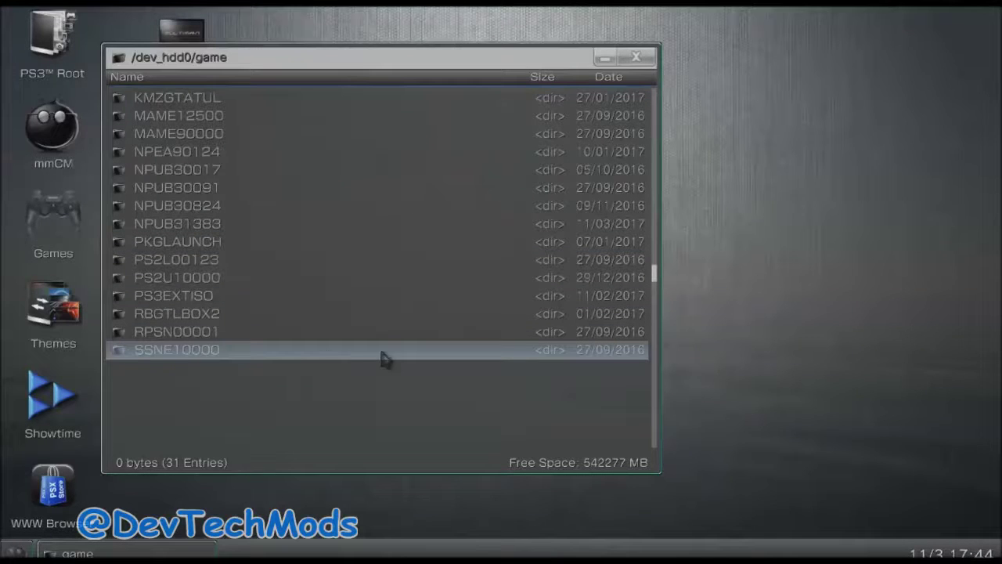
{"action": "double_click", "coordinate": [224, 354]}
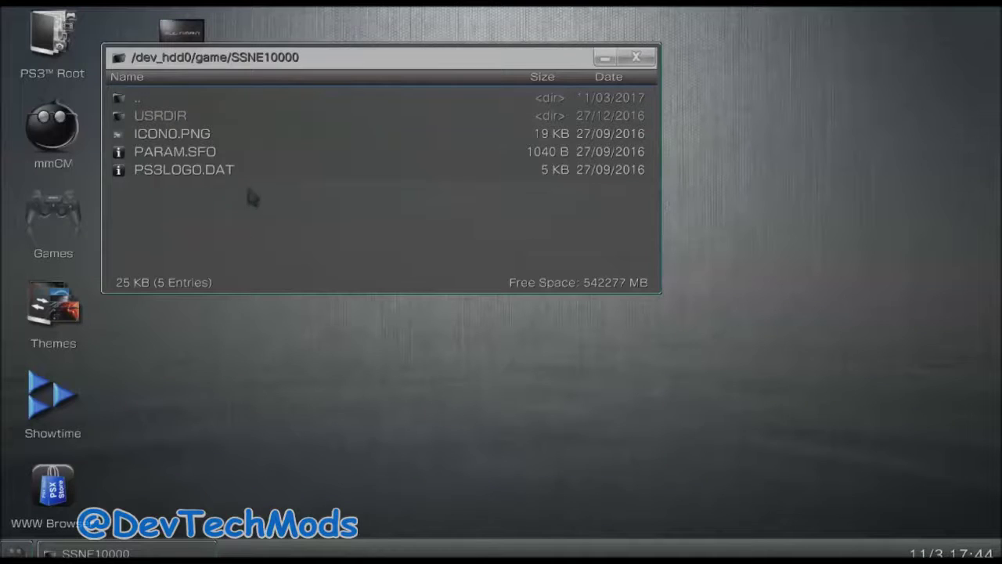
{"action": "left_click", "coordinate": [213, 140]}
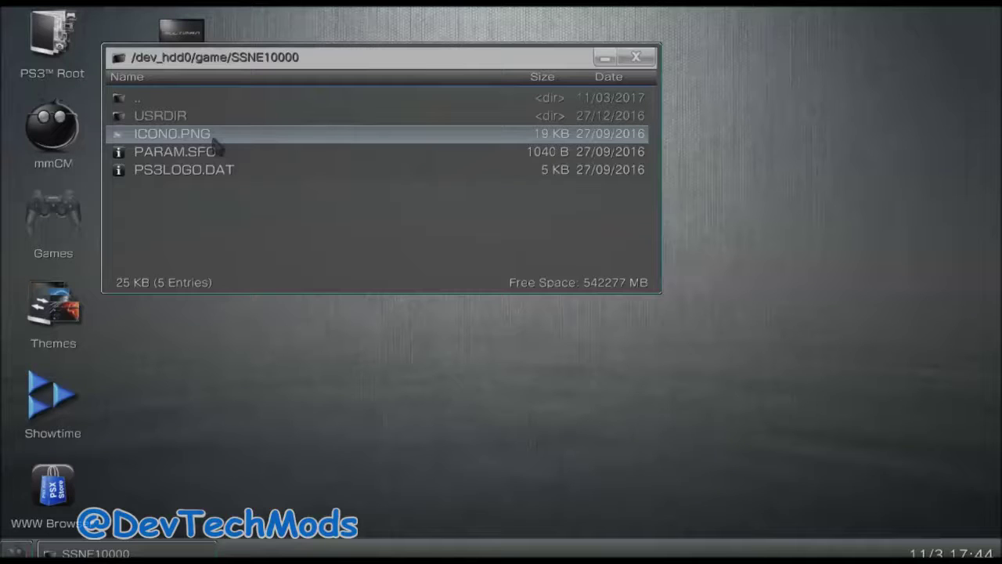
{"action": "left_click", "coordinate": [201, 141]}
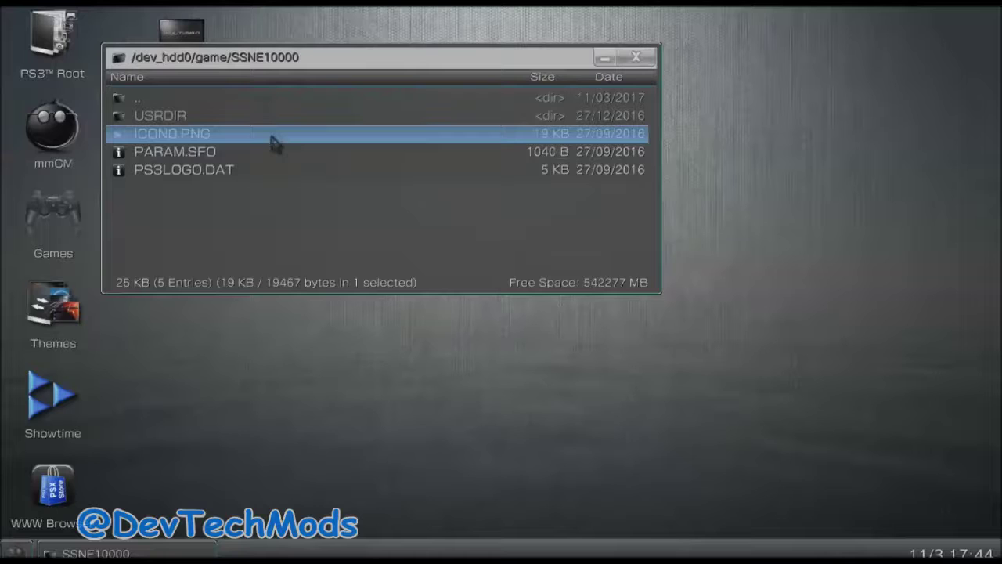
{"action": "key", "text": "BackSpace"}
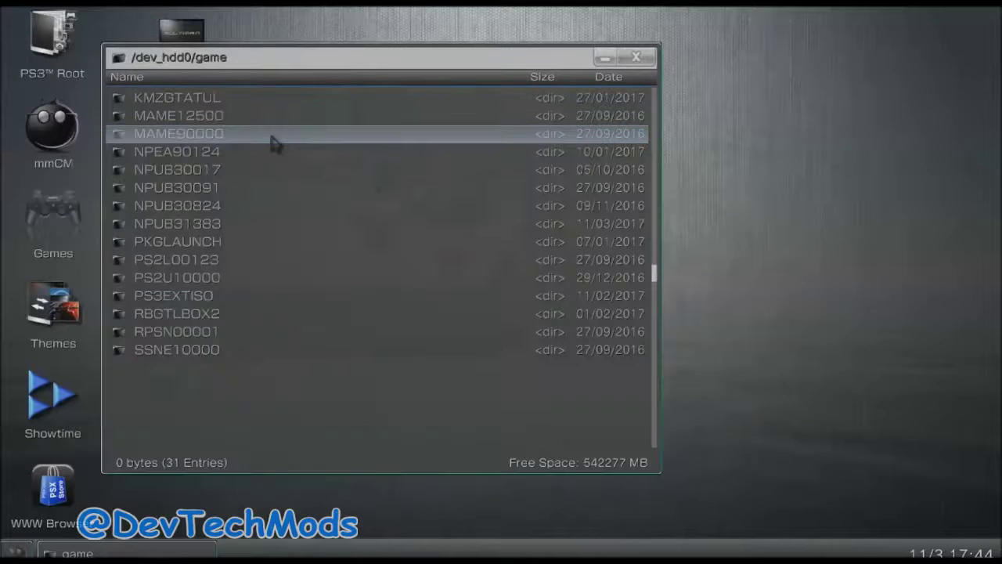
View the ICON0.PNG image in the RBGTLBOX2 folder, locate PIC1.PNG, and return to the game folder.
{"action": "scroll", "coordinate": [274, 143], "scroll_direction": "up", "scroll_amount": 1}
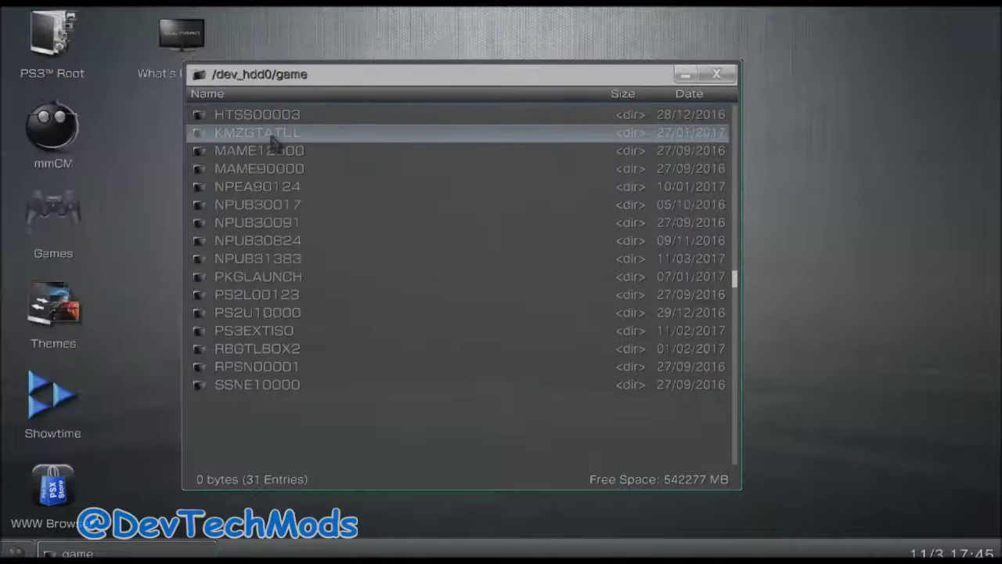
{"action": "double_click", "coordinate": [319, 354]}
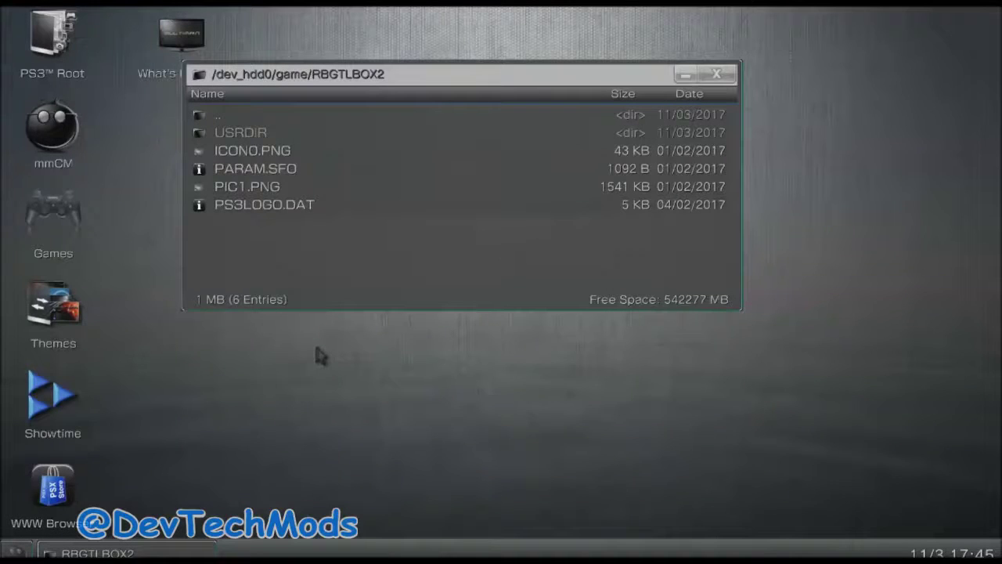
{"action": "double_click", "coordinate": [319, 157]}
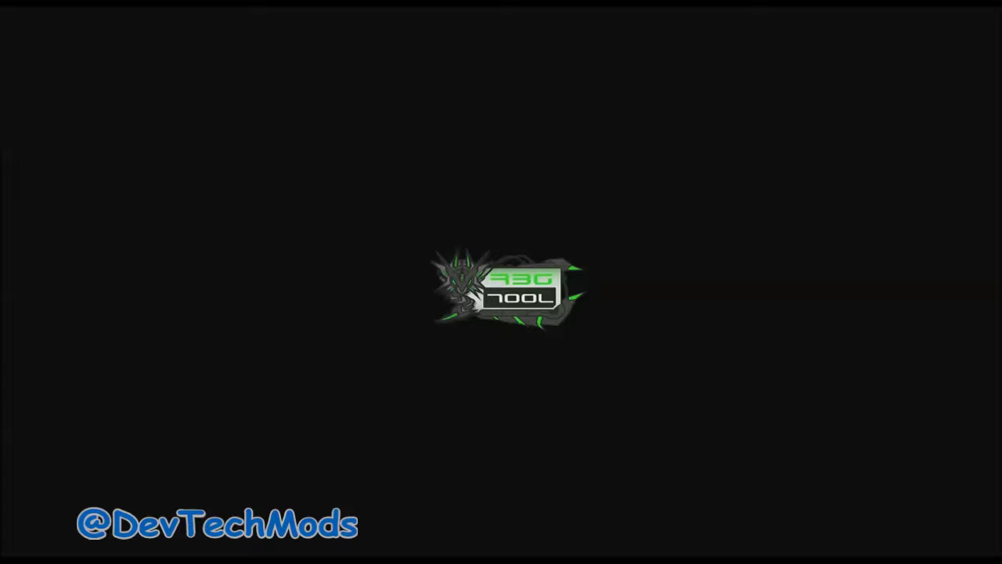
{"action": "left_click", "coordinate": [320, 157]}
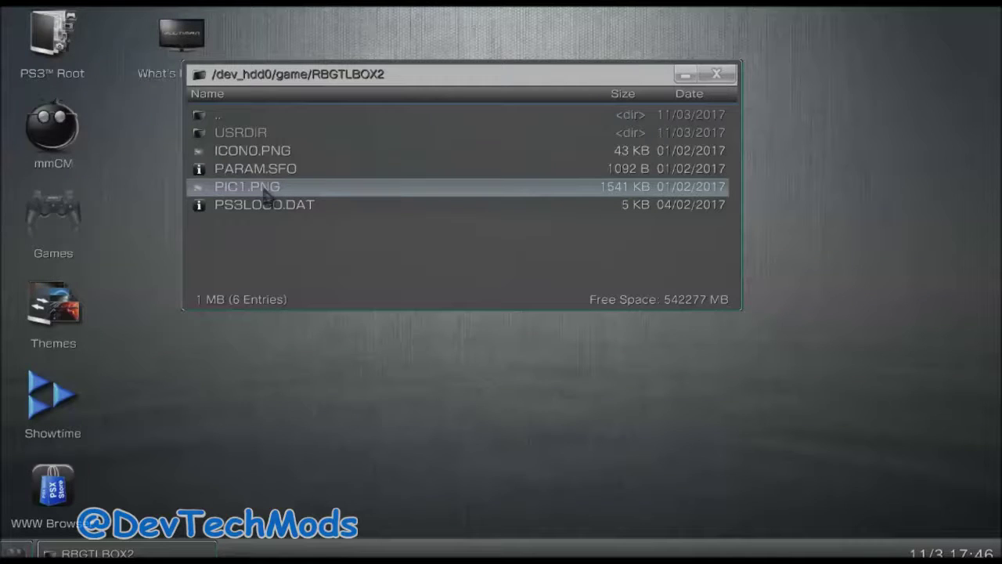
{"action": "left_click", "coordinate": [321, 188]}
{"action": "double_click", "coordinate": [402, 121]}
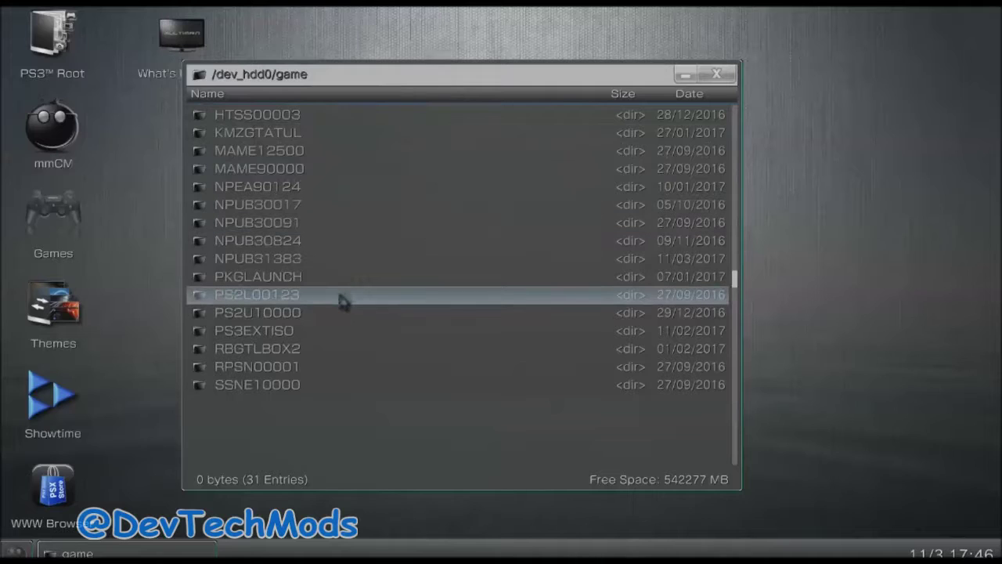
View the ICON0.PNG image in the C00 subfolder of NPUB31383, and locate the ICON0.PNG in NPUB31383 itself.
{"action": "double_click", "coordinate": [373, 263]}
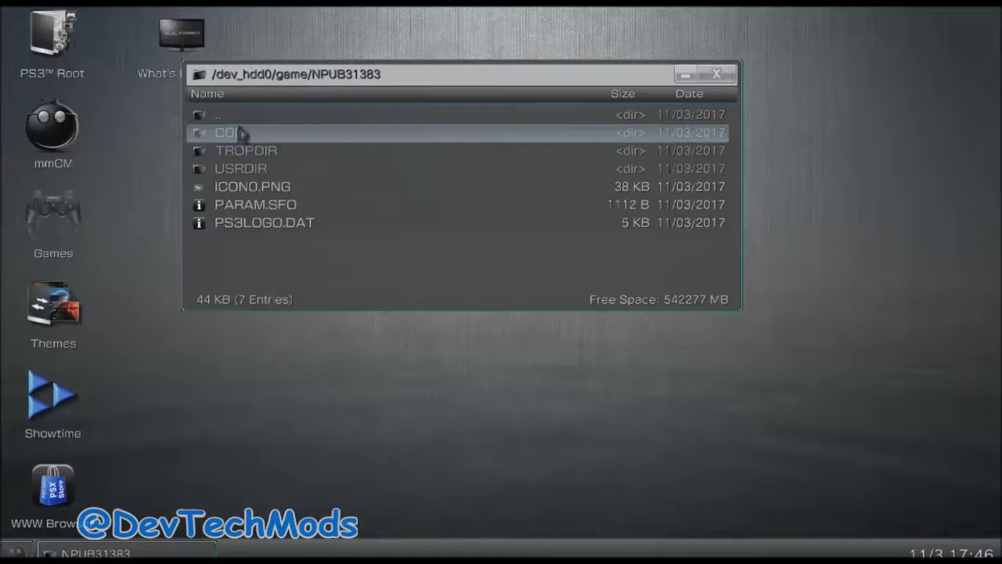
{"action": "double_click", "coordinate": [291, 136]}
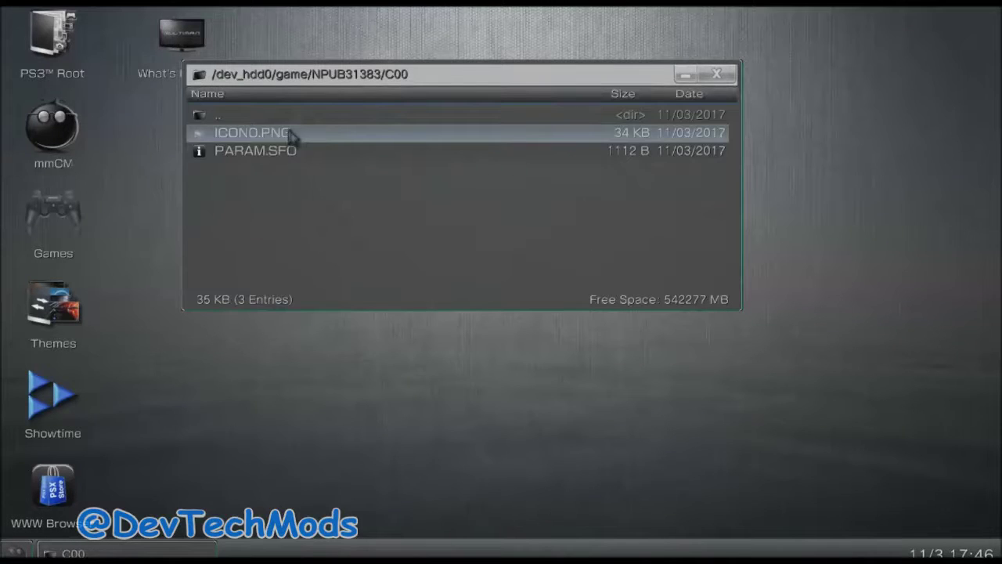
{"action": "double_click", "coordinate": [291, 136]}
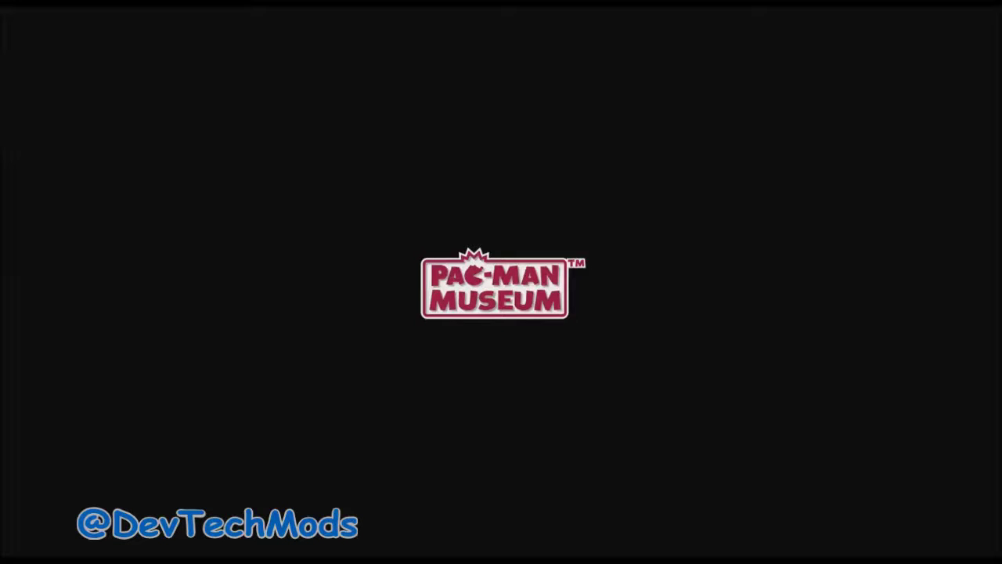
{"action": "key", "text": "Escape"}
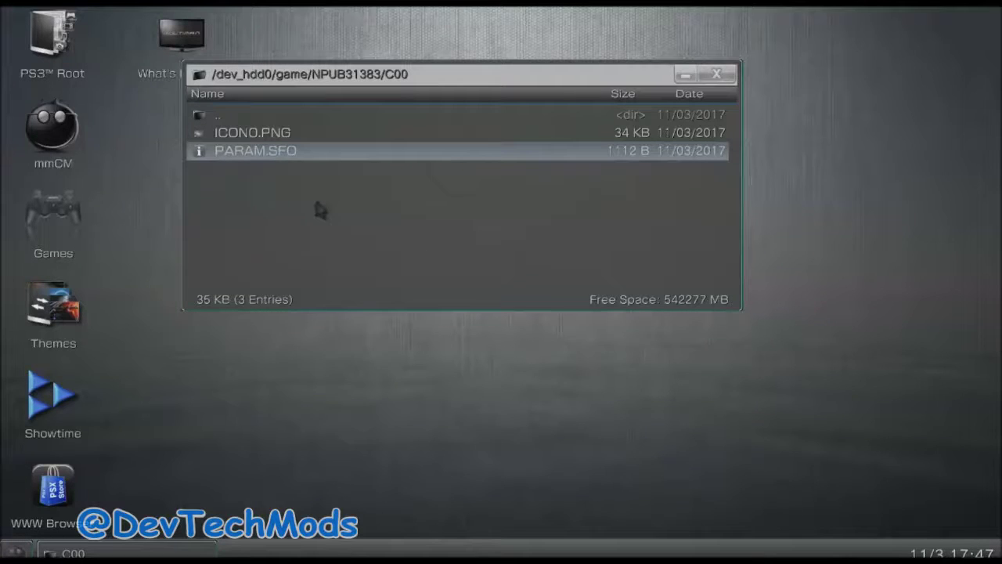
{"action": "key", "text": "BackSpace"}
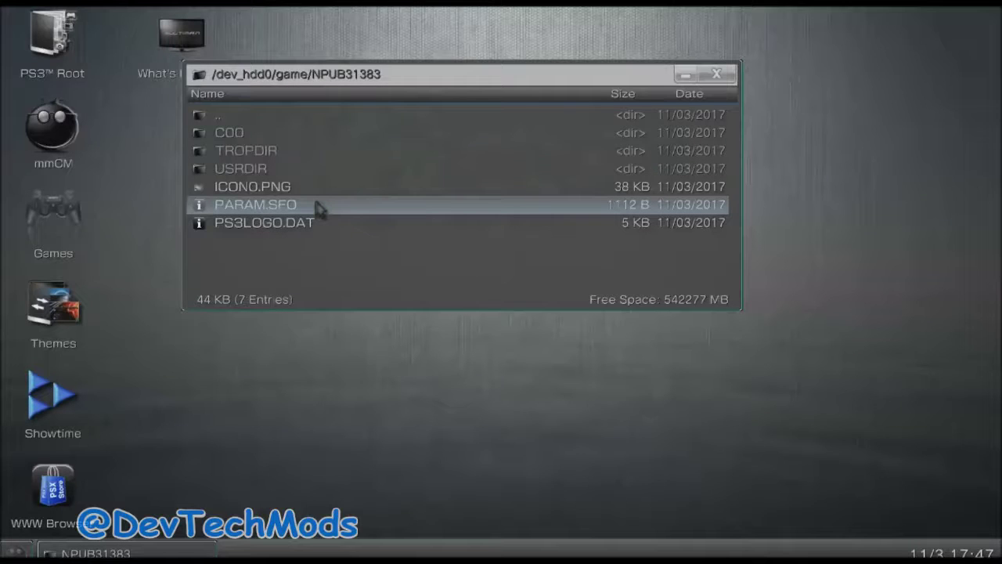
{"action": "key", "text": "Up"}
{"action": "key", "text": "Down"}
{"action": "key", "text": "Up"}
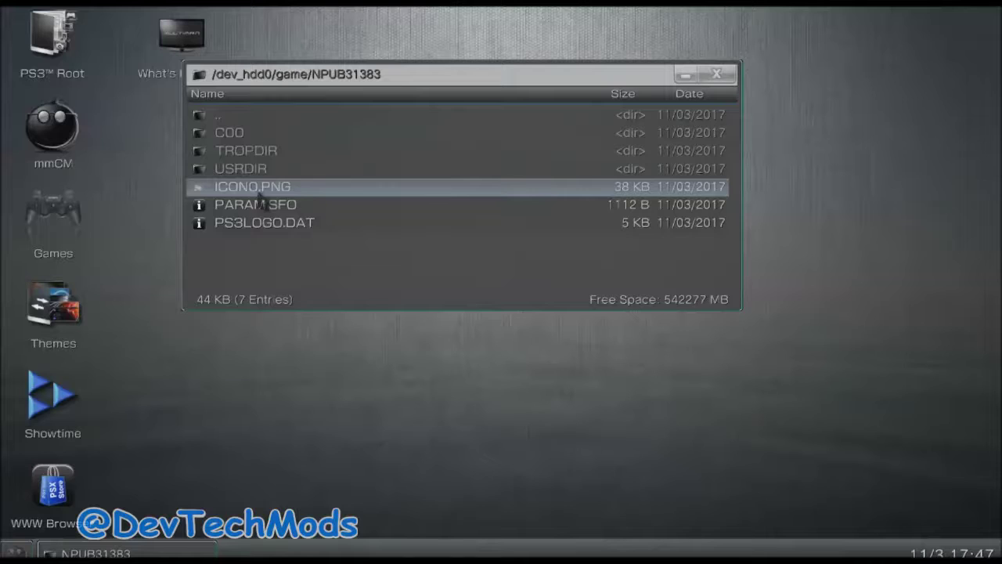
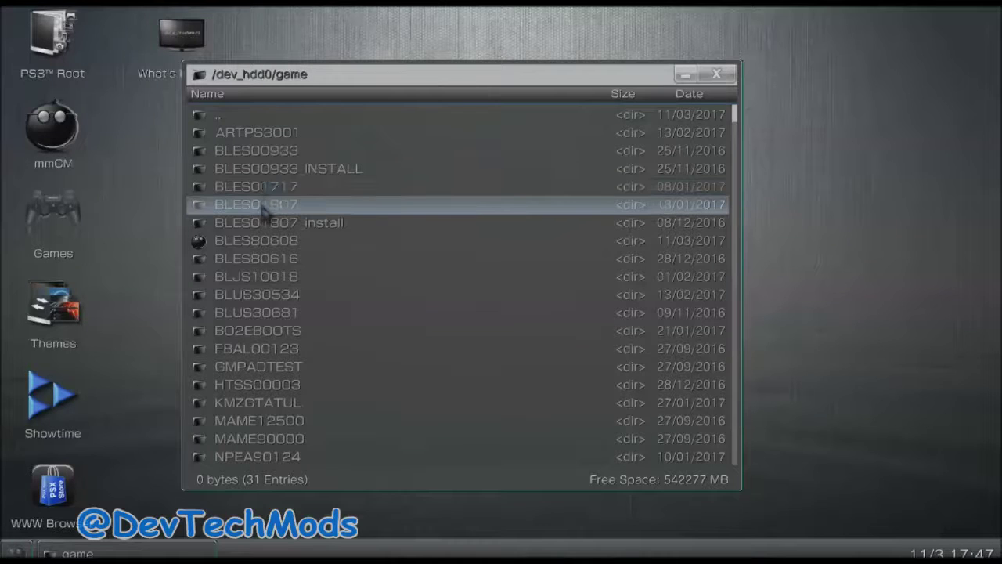
Check the BLES01717 folder inside game for its ICON0.PNG, and go back up to dev_hdd0.
{"action": "double_click", "coordinate": [263, 192]}
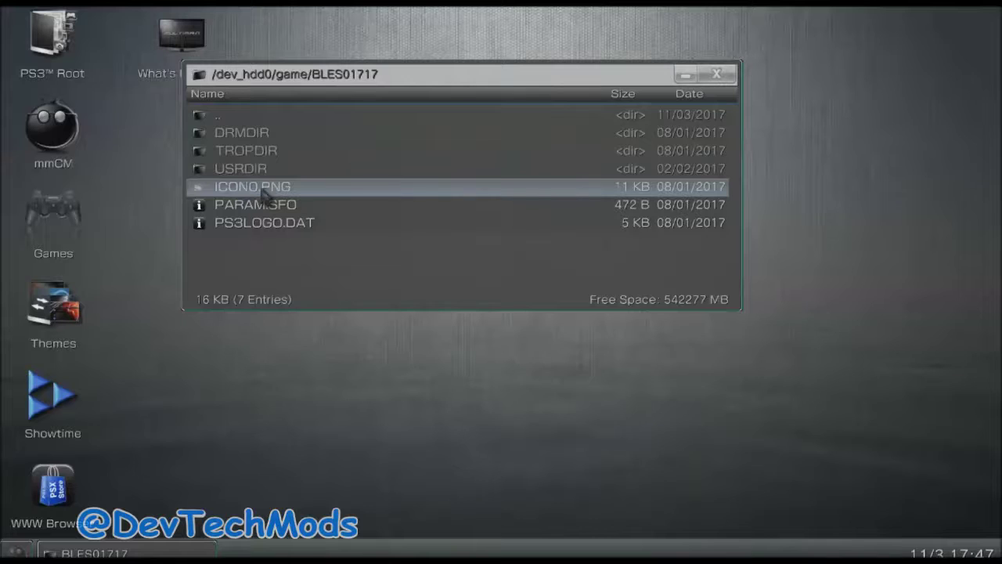
{"action": "key", "text": "BackSpace"}
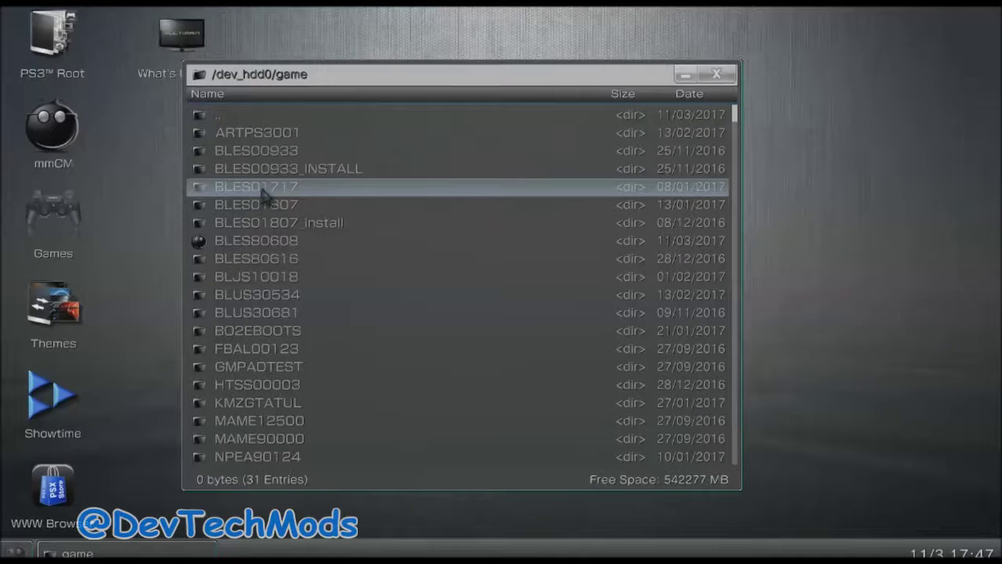
{"action": "key", "text": "Down"}
{"action": "key", "text": "Down"}
{"action": "key", "text": "BackSpace"}
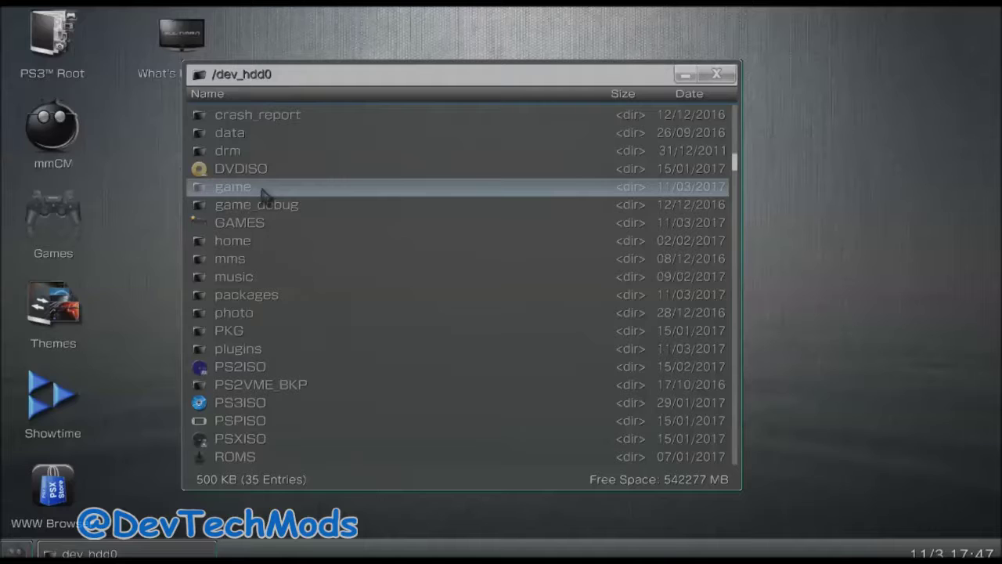
Open the PS3_GAME folder of BLES01717-[Call of Duty Black Ops II] in GAMES and locate ICON0.PNG and PIC1.PNG.
{"action": "key", "text": "Down"}
{"action": "key", "text": "Down"}
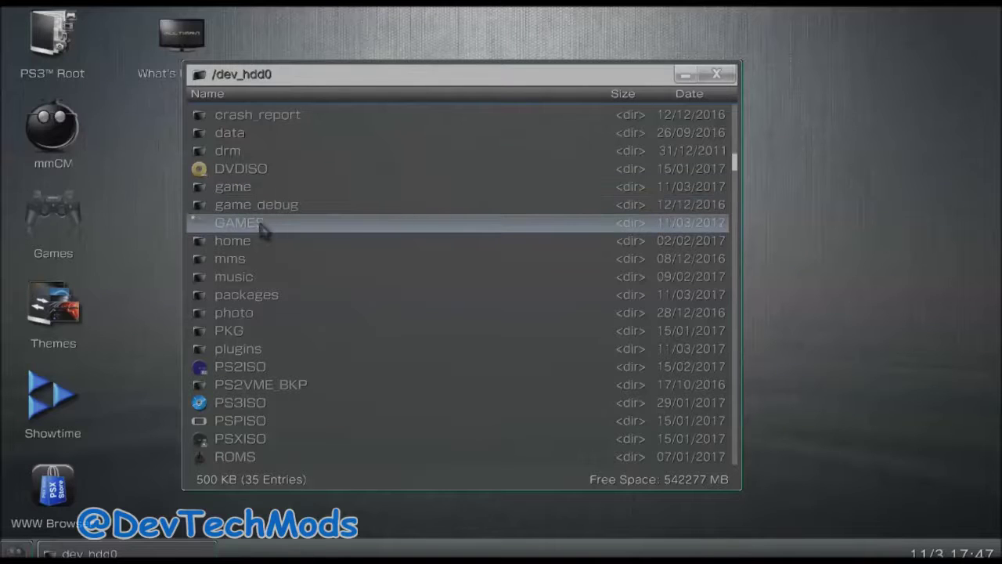
{"action": "double_click", "coordinate": [263, 224]}
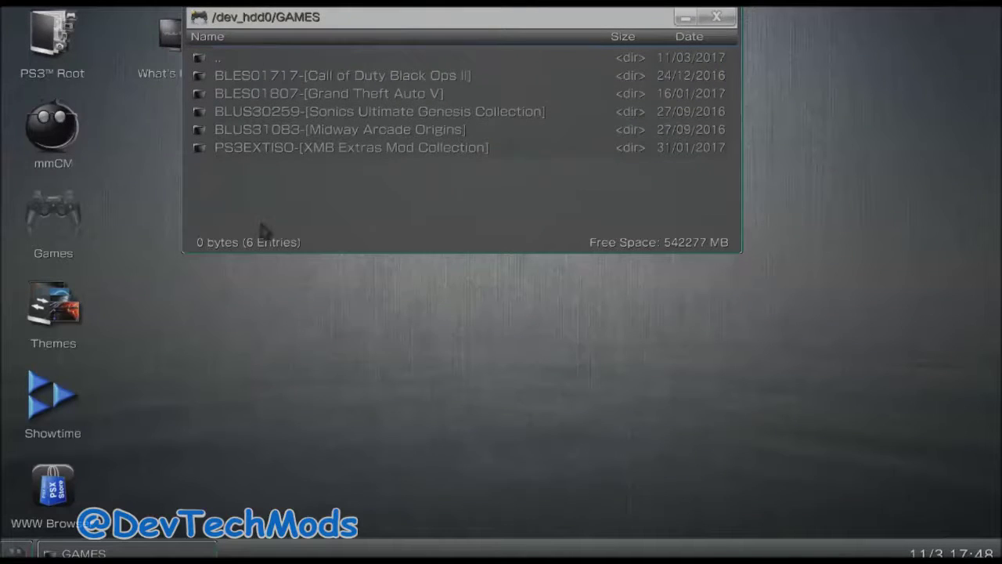
{"action": "double_click", "coordinate": [343, 147]}
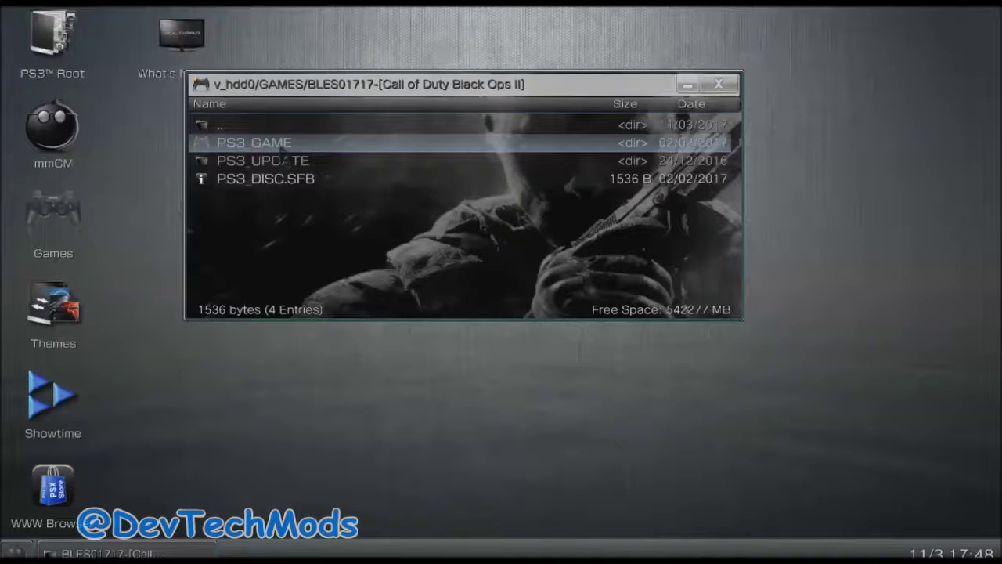
{"action": "double_click", "coordinate": [280, 146]}
{"action": "left_click", "coordinate": [246, 198]}
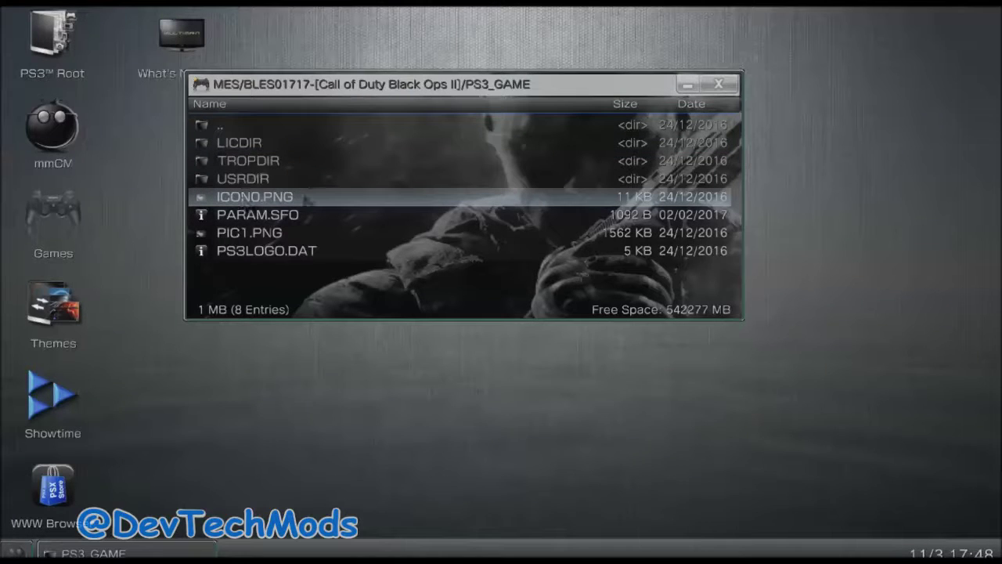
{"action": "left_click", "coordinate": [297, 235]}
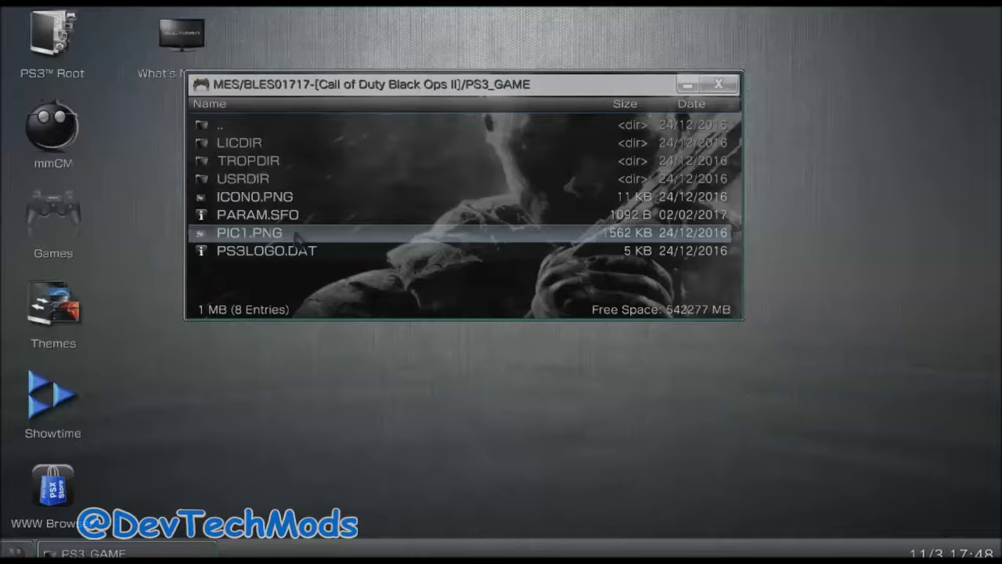
Go back up to the GAMES folder and close the file manager window.
{"action": "key", "text": "BackSpace"}
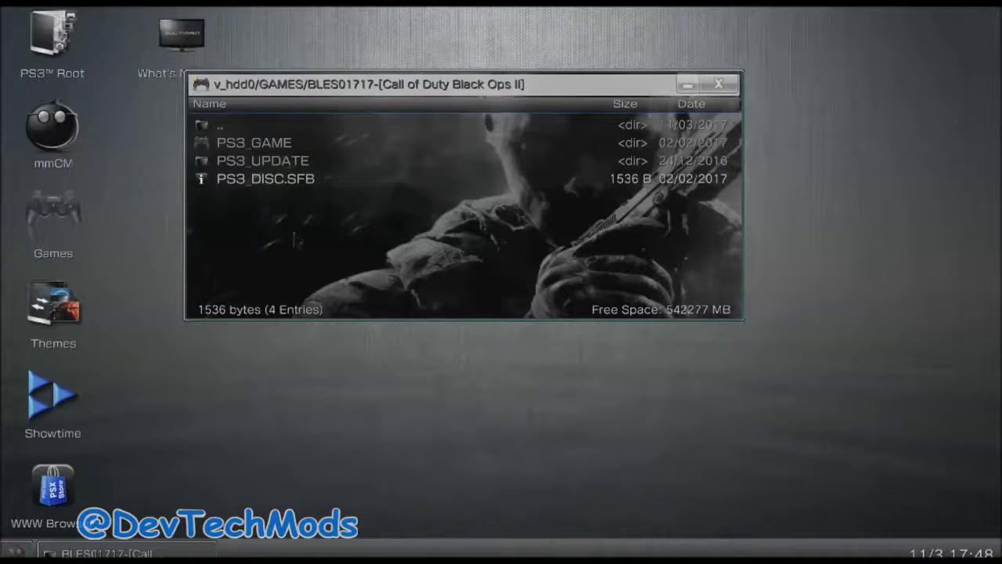
{"action": "key", "text": "BackSpace"}
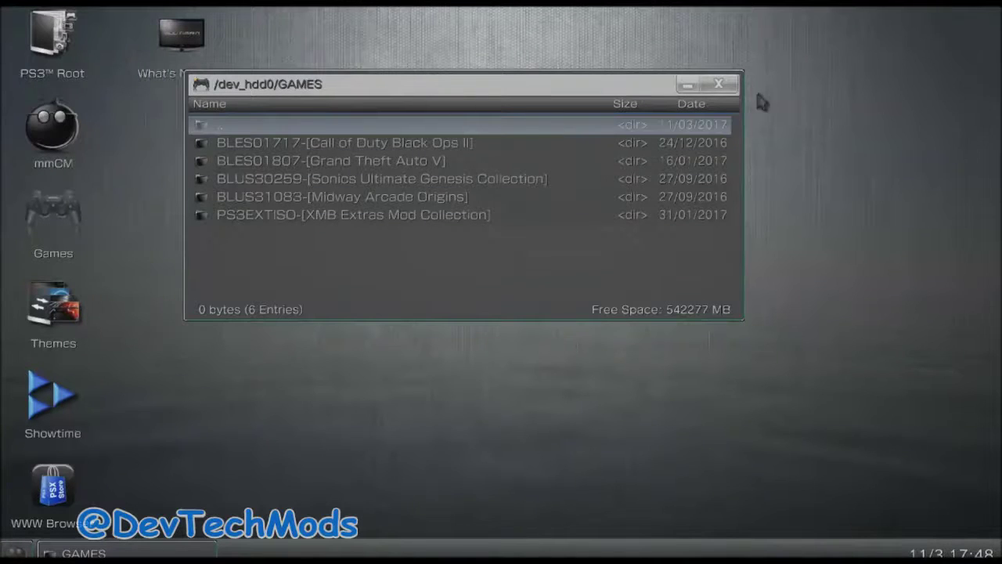
{"action": "left_click", "coordinate": [728, 90]}
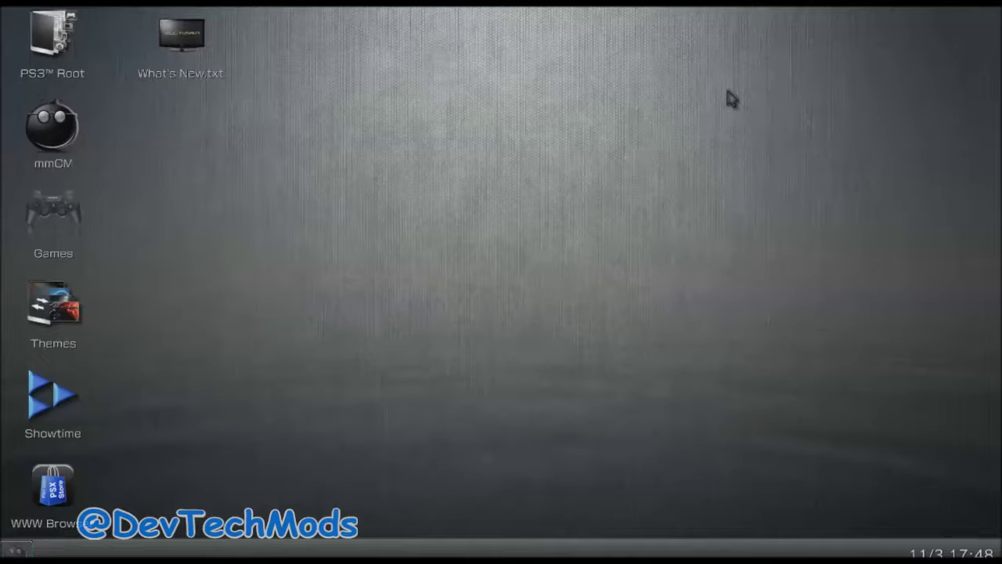
Leave the full-screen game capture view and switch to the FileZilla window connected to the console.
{"action": "key", "text": "Escape"}
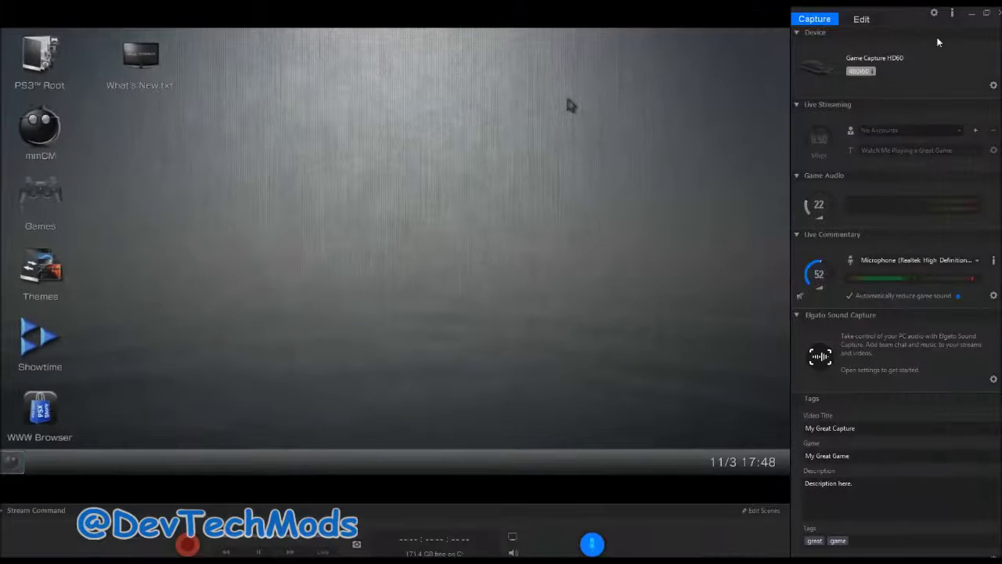
{"action": "left_click", "coordinate": [986, 15]}
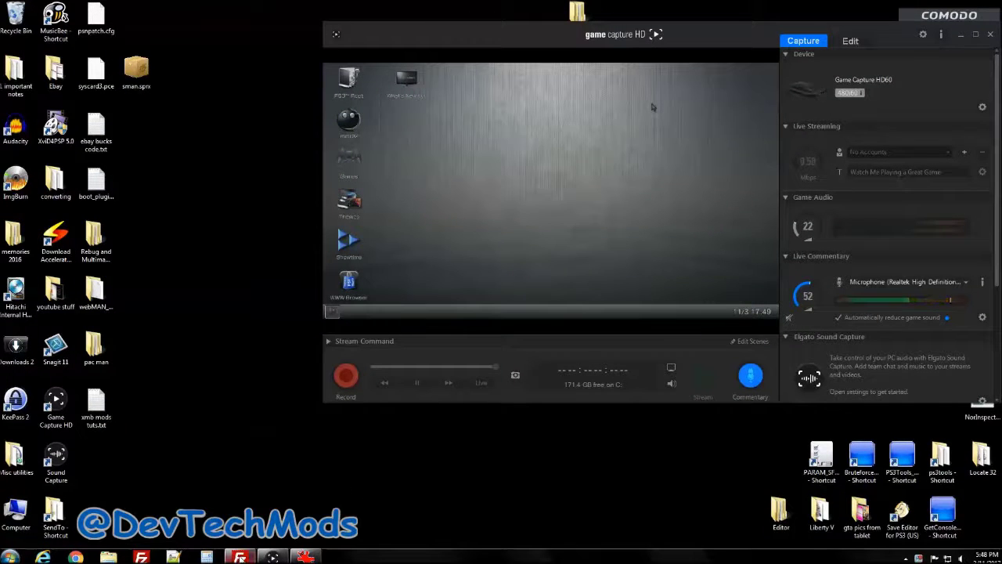
{"action": "left_click", "coordinate": [239, 557]}
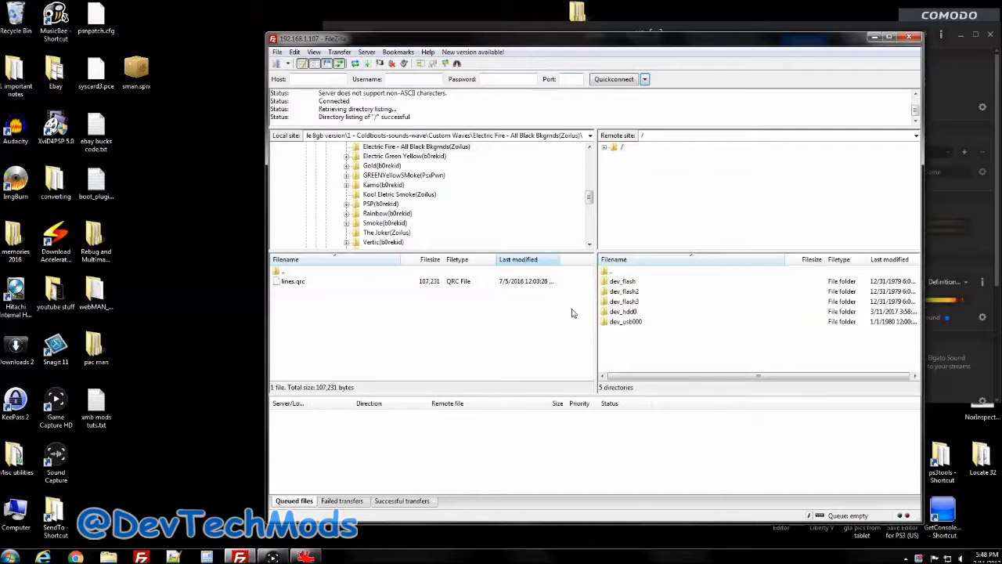
Open the remote folder /dev_hdd0/game/SSNE10000 on the console.
{"action": "double_click", "coordinate": [624, 312]}
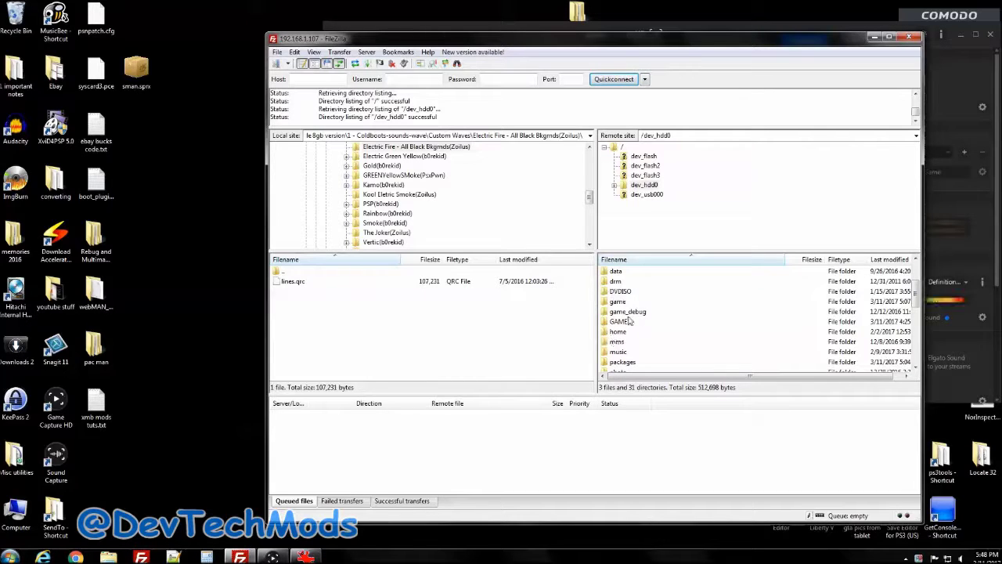
{"action": "scroll", "coordinate": [634, 324], "scroll_direction": "down", "scroll_amount": 1}
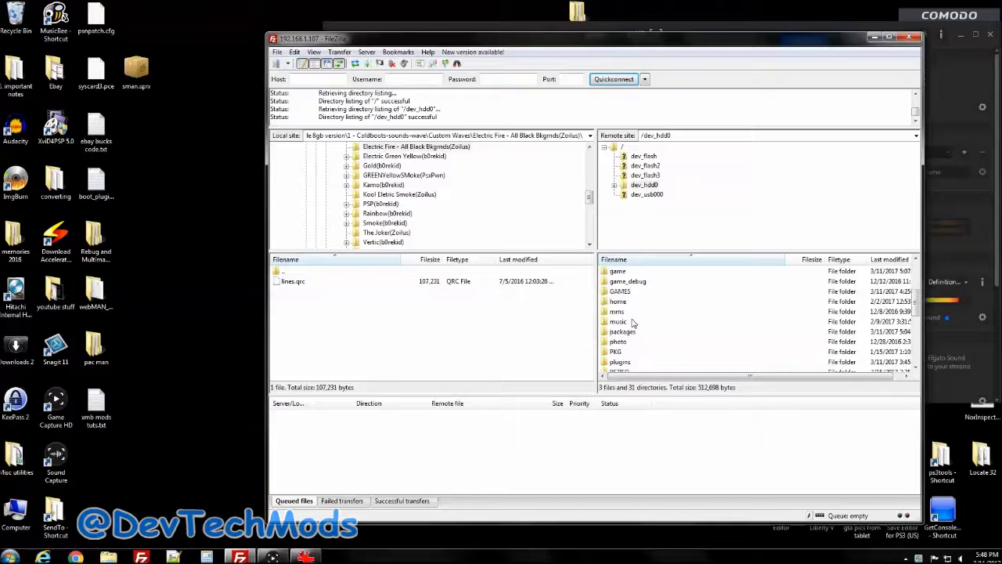
{"action": "scroll", "coordinate": [634, 324], "scroll_direction": "up", "scroll_amount": 2}
{"action": "double_click", "coordinate": [625, 332]}
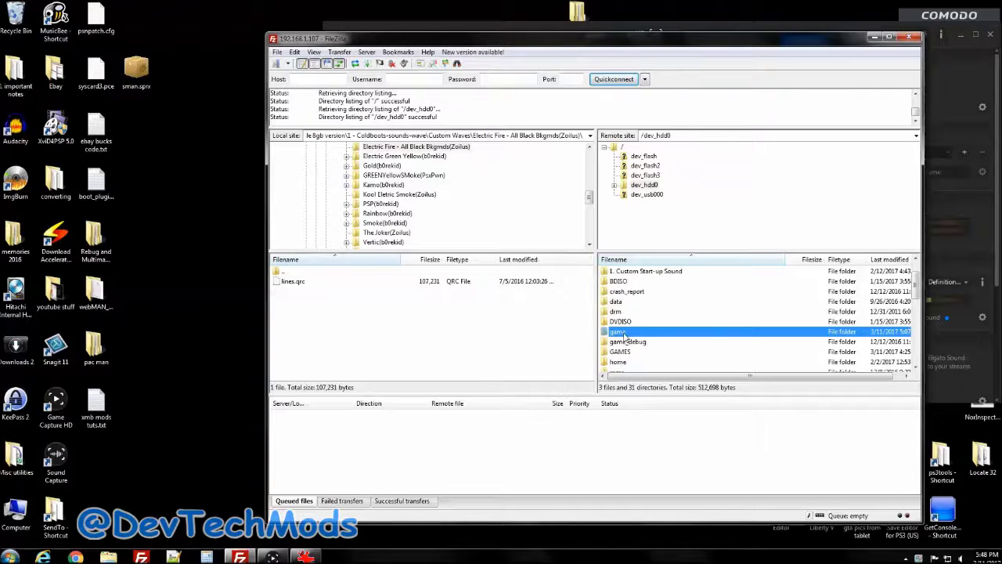
{"action": "scroll", "coordinate": [658, 317], "scroll_direction": "down", "scroll_amount": 3}
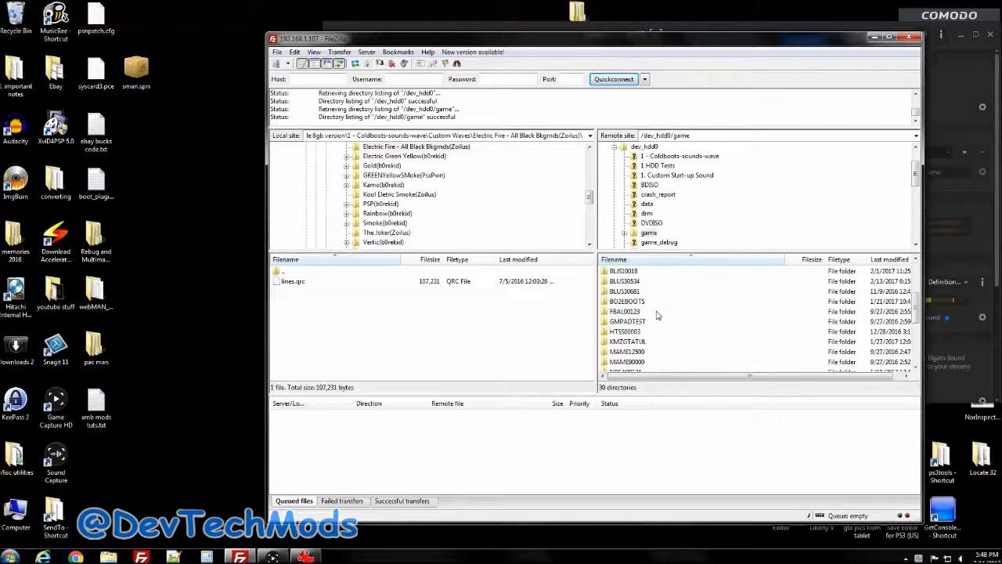
{"action": "scroll", "coordinate": [659, 328], "scroll_direction": "down", "scroll_amount": 1}
{"action": "scroll", "coordinate": [662, 334], "scroll_direction": "down", "scroll_amount": 2}
{"action": "double_click", "coordinate": [626, 364]}
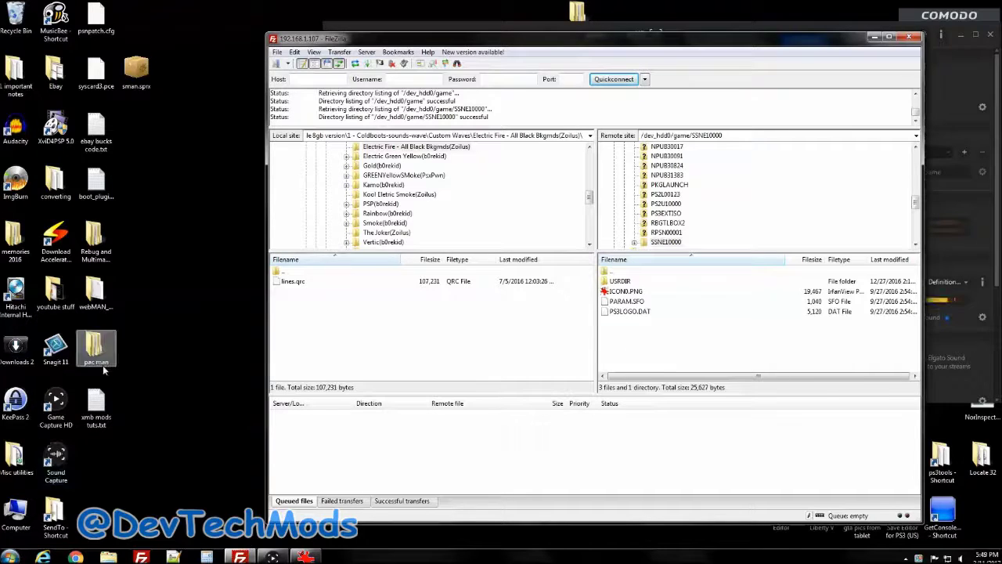
Open the retro arch folder inside the desktop's pac man folder, select ICON0.PNG, and place the window beside the remote file list.
{"action": "double_click", "coordinate": [96, 347]}
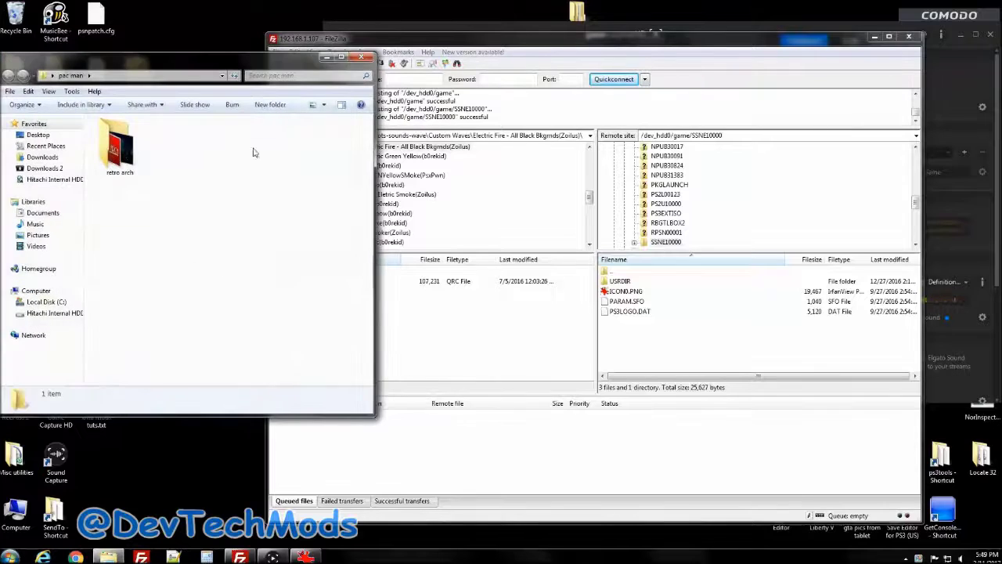
{"action": "double_click", "coordinate": [119, 157]}
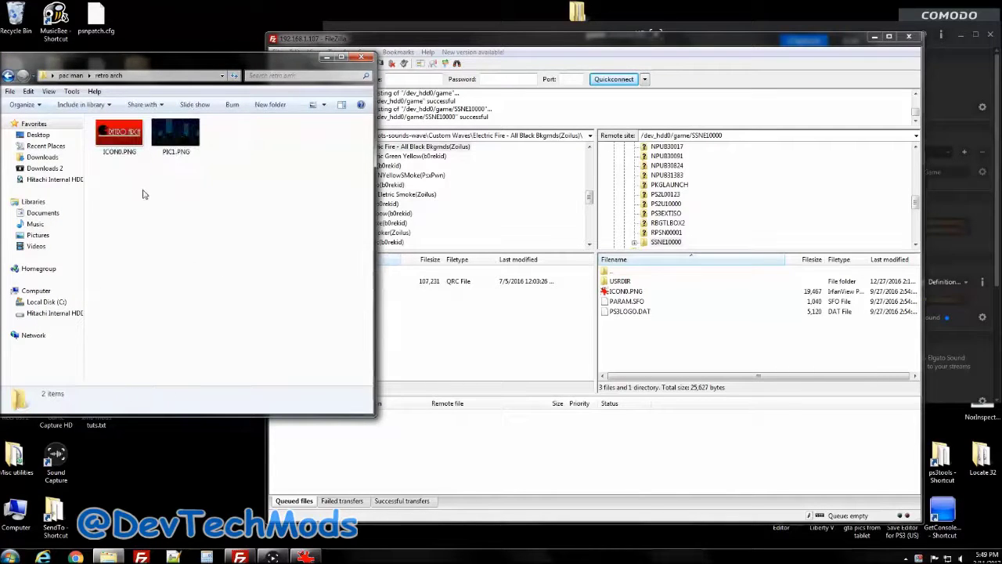
{"action": "left_click", "coordinate": [122, 139]}
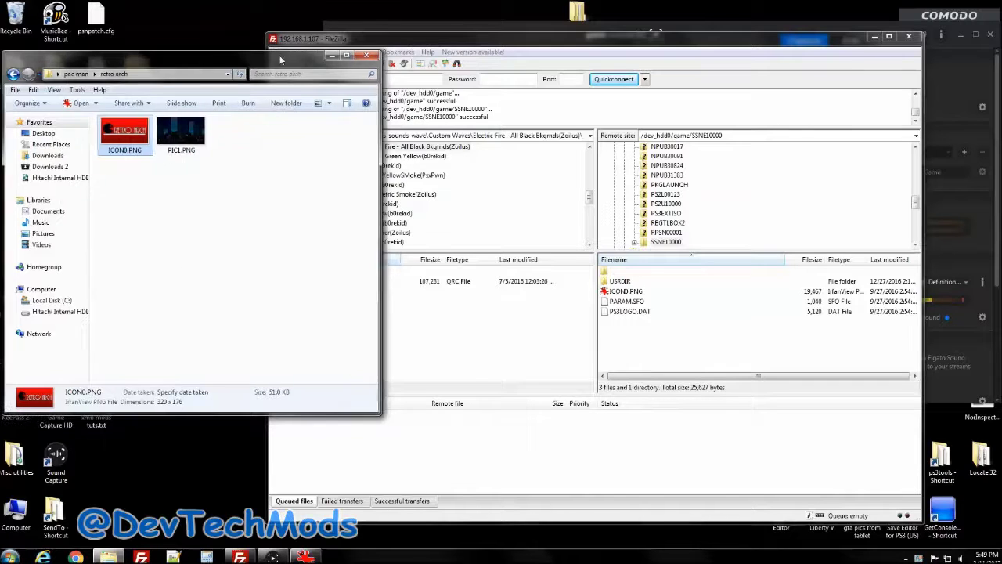
{"action": "left_click_drag", "start_coordinate": [209, 66], "coordinate": [455, 54]}
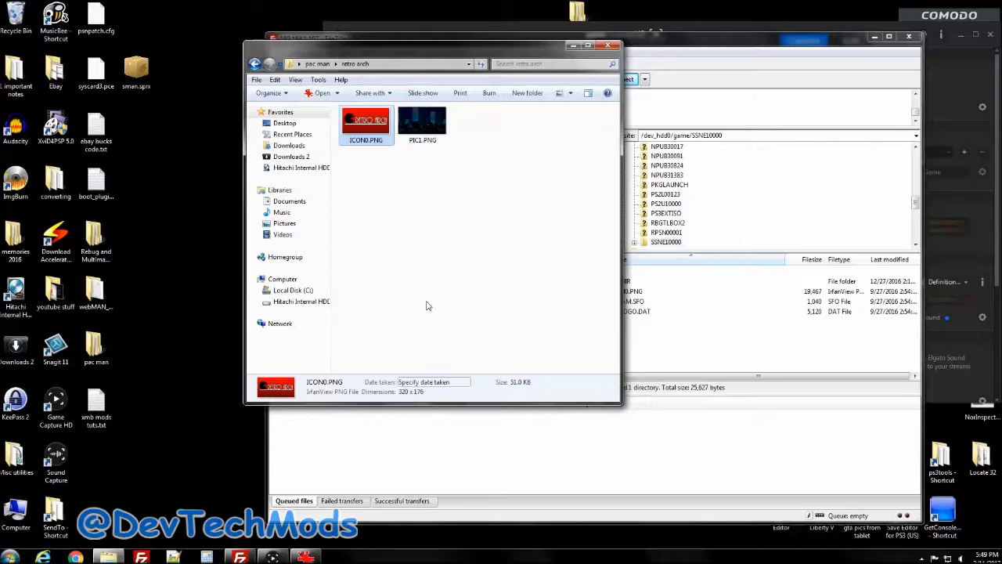
{"action": "left_click_drag", "start_coordinate": [435, 55], "coordinate": [211, 47]}
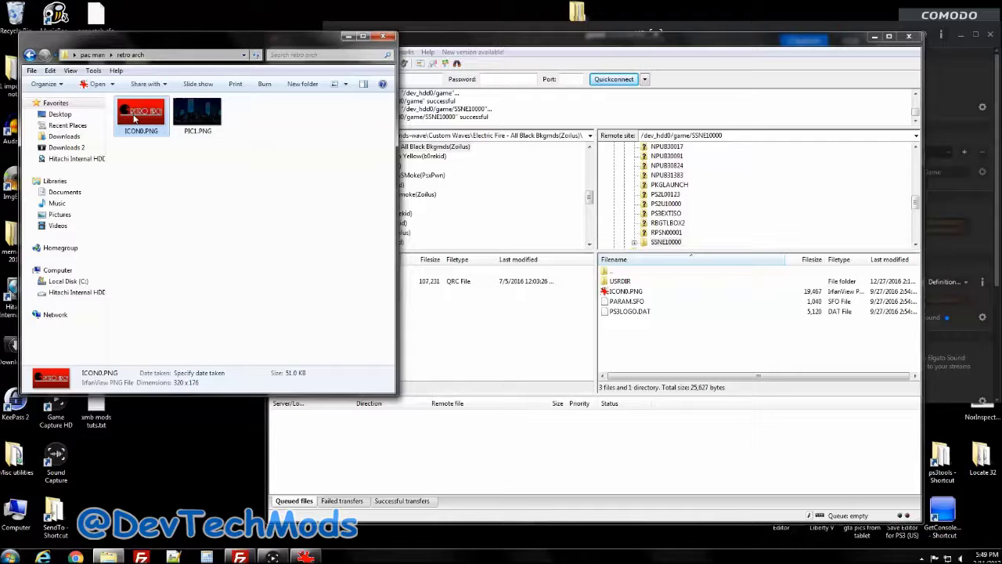
Upload ICON0.PNG and PIC1.PNG from the retro arch folder to SSNE10000, overwriting the existing ICON0.PNG.
{"action": "left_click_drag", "start_coordinate": [135, 118], "coordinate": [673, 321]}
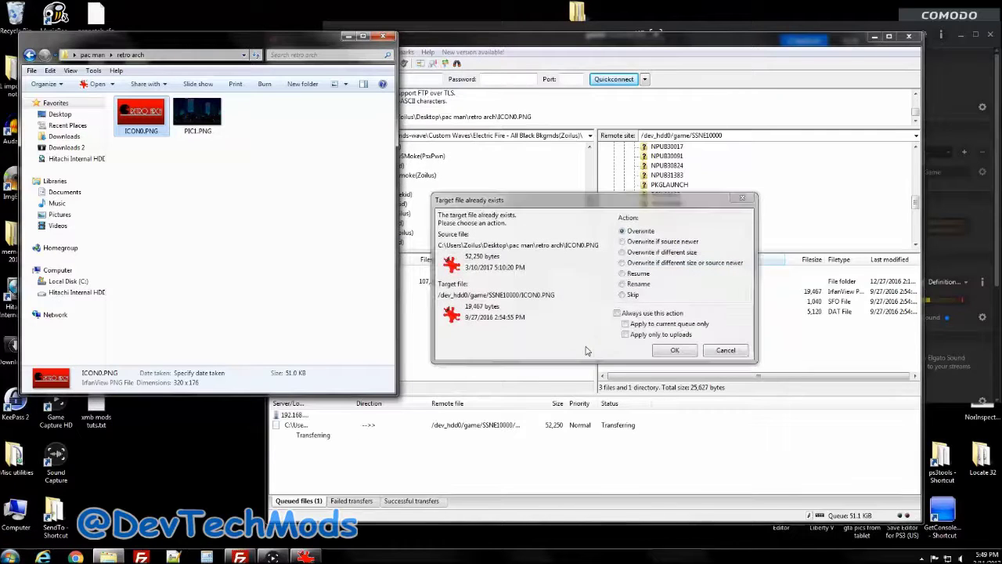
{"action": "left_click", "coordinate": [674, 350]}
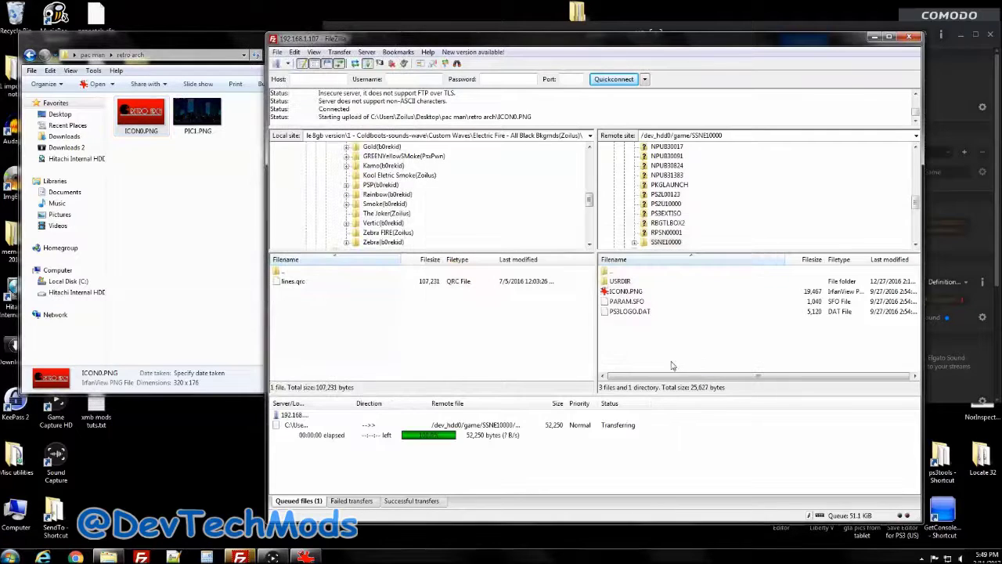
{"action": "left_click", "coordinate": [205, 124]}
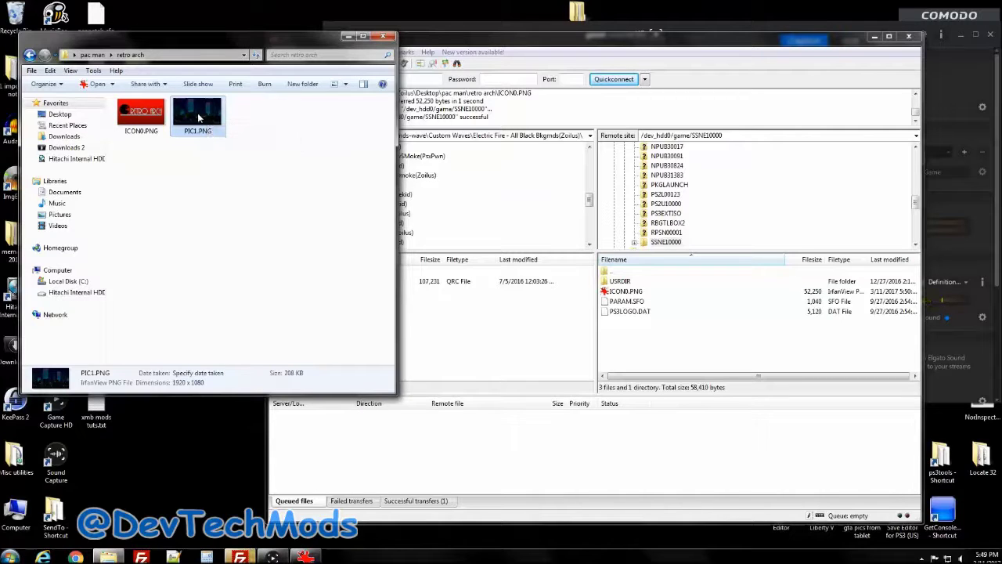
{"action": "left_click_drag", "start_coordinate": [198, 118], "coordinate": [682, 348]}
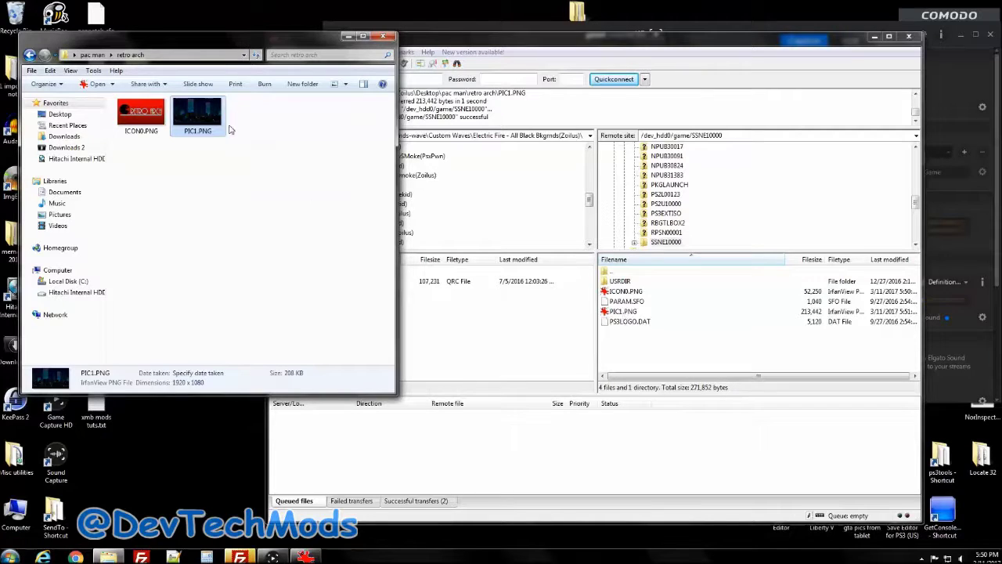
Go back up to the pac man folder, and switch to Chrome to search Google for "pac man wallpaper".
{"action": "key", "text": "BackSpace"}
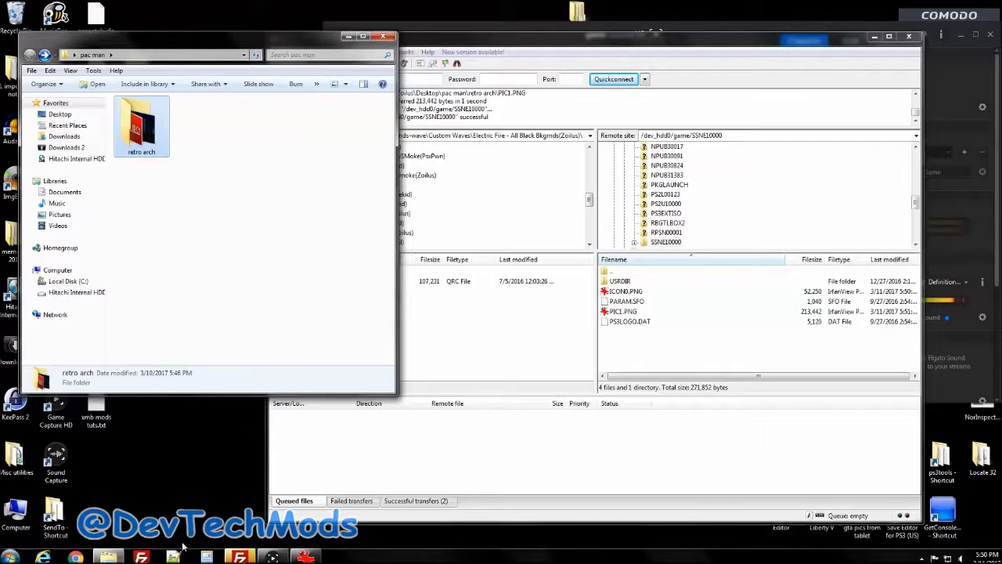
{"action": "left_click", "coordinate": [316, 313]}
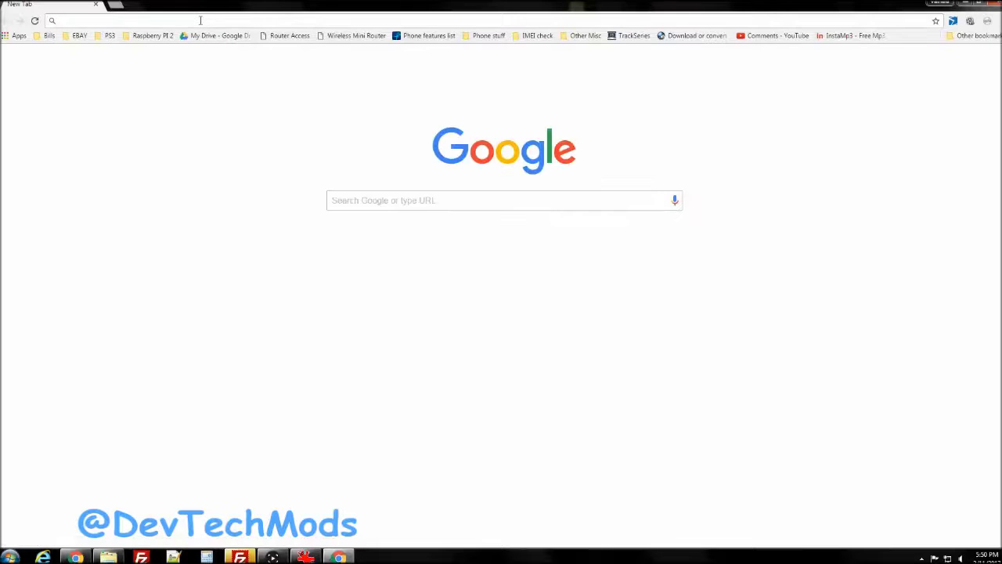
{"action": "left_click", "coordinate": [200, 20]}
{"action": "type", "text": "pac man wallpaper"}
{"action": "key", "text": "Return"}
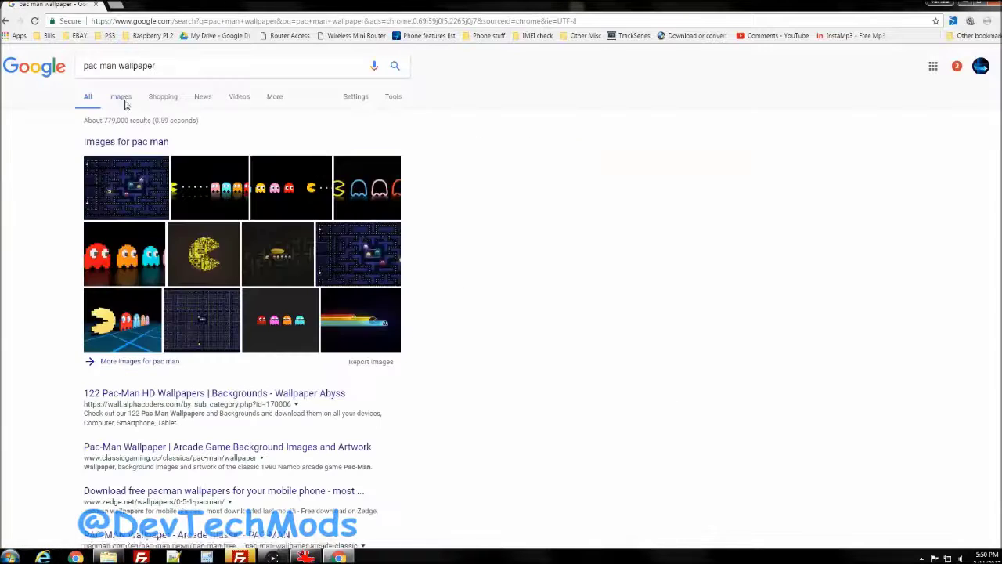
Pick the blue 1920 × 1200 Pac-Man "Game Over" maze wallpaper from the image results and save it in the pac man folder.
{"action": "left_click", "coordinate": [122, 99]}
{"action": "scroll", "coordinate": [406, 409], "scroll_direction": "down", "scroll_amount": 5}
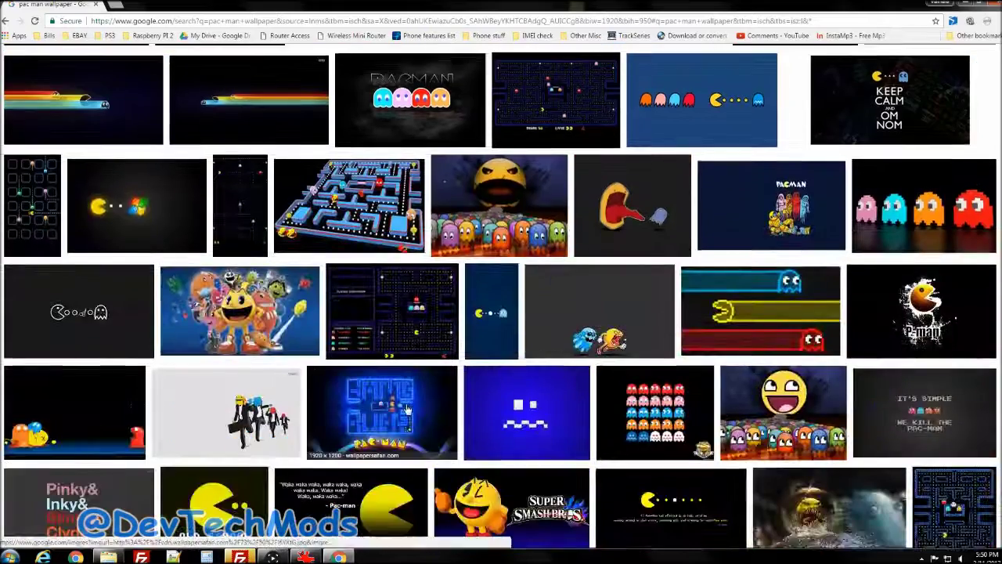
{"action": "left_click", "coordinate": [406, 408]}
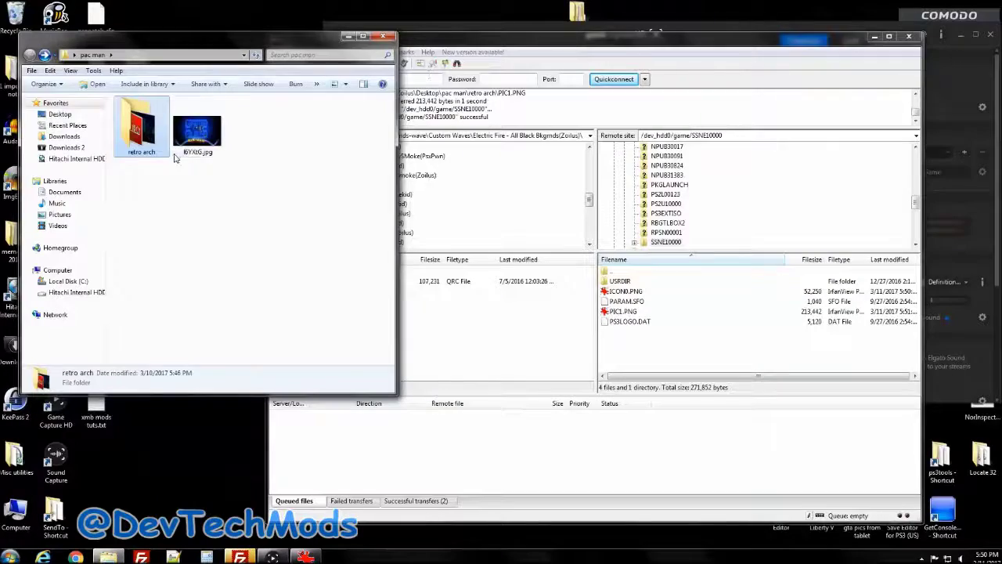
Open the downloaded Pac-Man JPG from the pac man folder in Paint.NET.
{"action": "left_click", "coordinate": [190, 137]}
{"action": "right_click", "coordinate": [188, 137]}
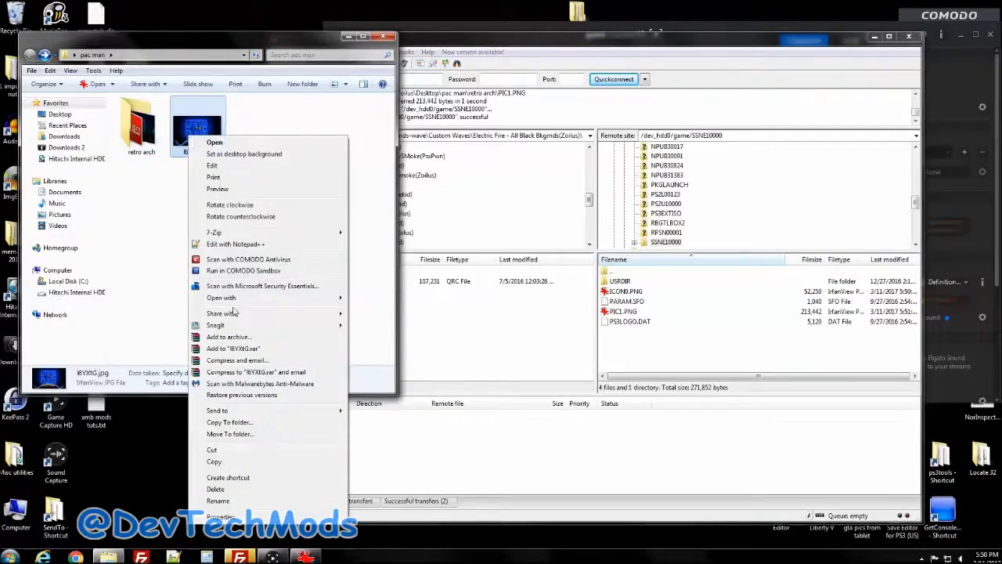
{"action": "mouse_move", "coordinate": [312, 302]}
{"action": "left_click", "coordinate": [377, 334]}
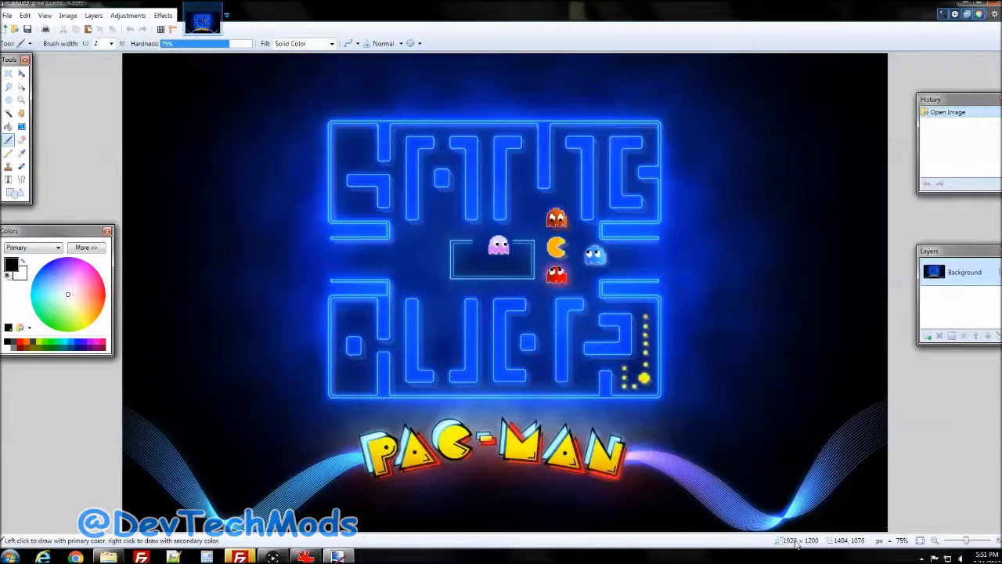
Resize the wallpaper to a height of 1080 pixels with the aspect ratio unlocked, keeping the width at 1920 pixels.
{"action": "left_click", "coordinate": [68, 17]}
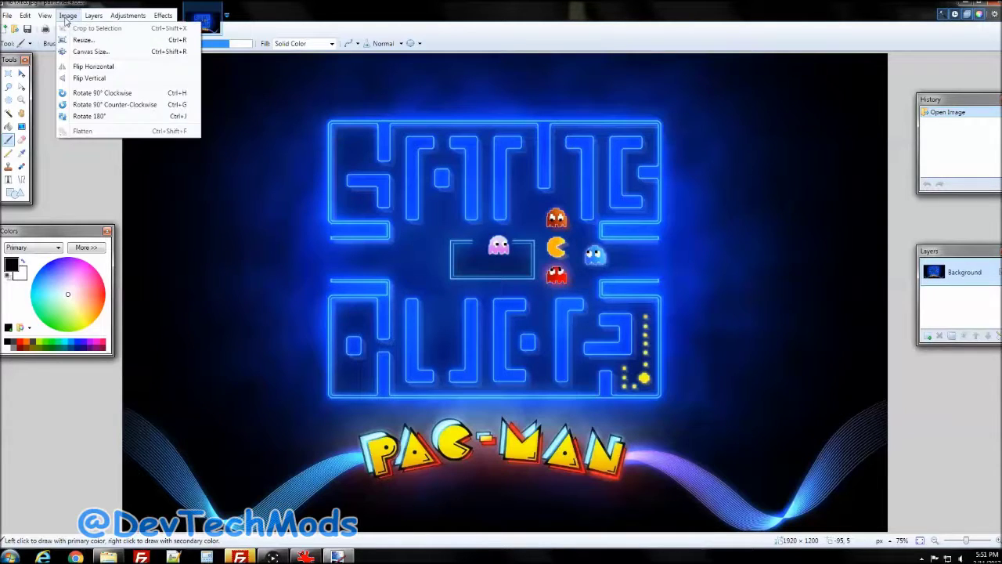
{"action": "left_click", "coordinate": [86, 39]}
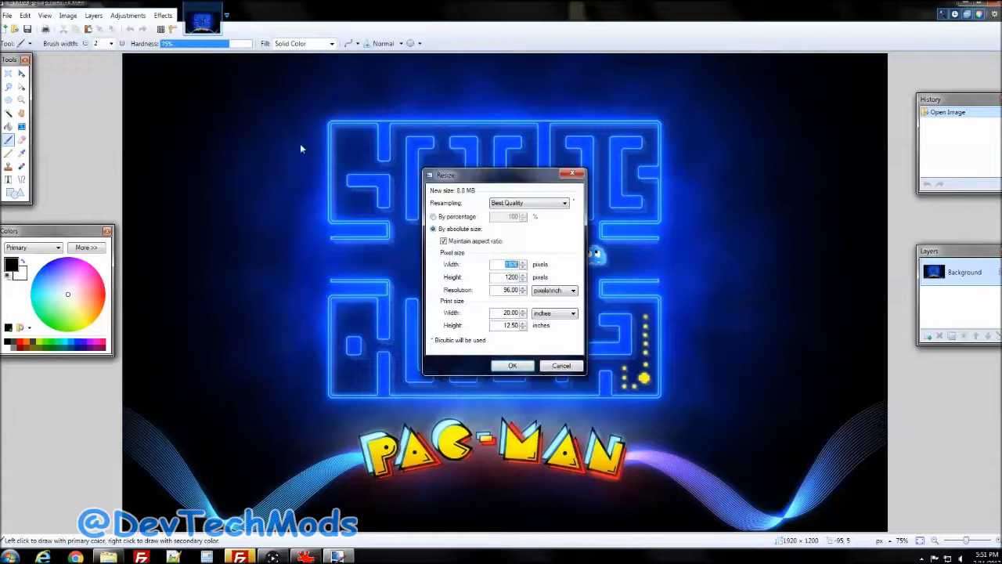
{"action": "left_click", "coordinate": [444, 242]}
{"action": "double_click", "coordinate": [511, 278]}
{"action": "key", "text": "BackSpace"}
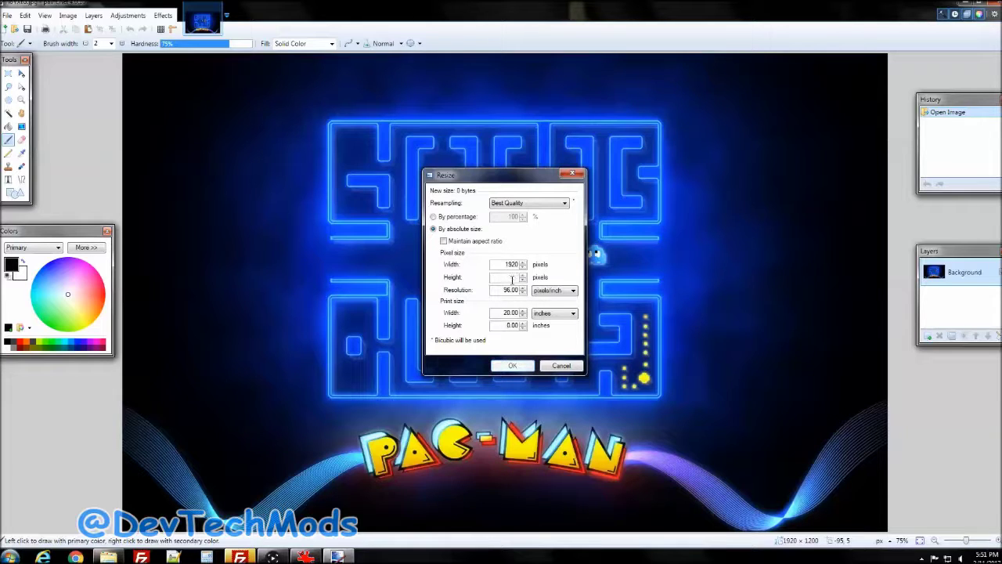
{"action": "type", "text": "1080"}
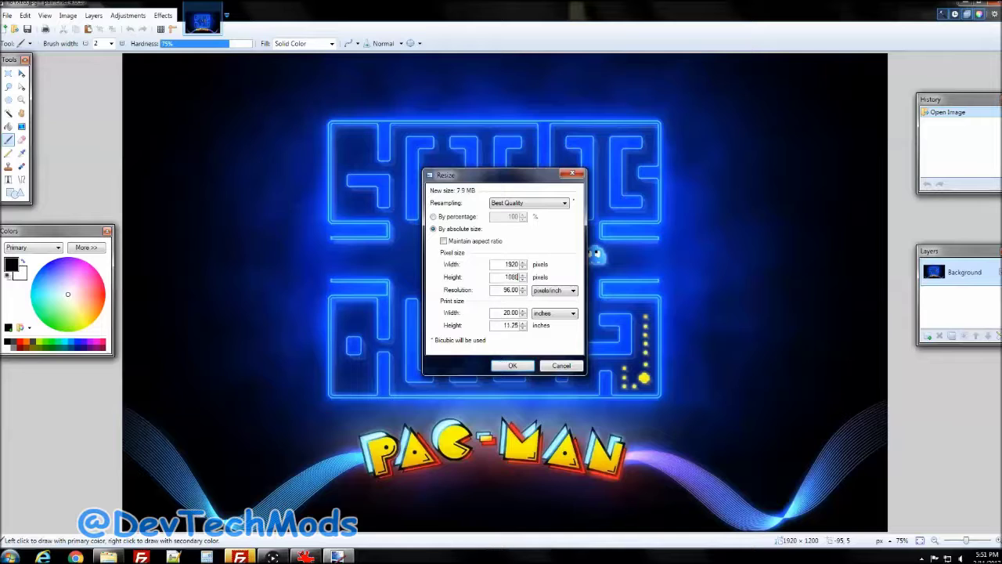
{"action": "left_click", "coordinate": [514, 367]}
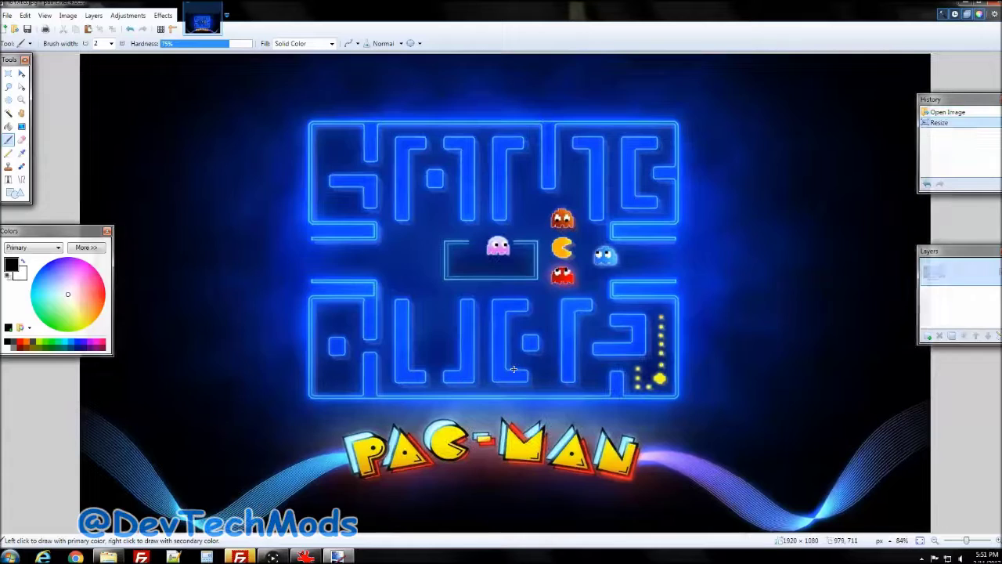
Save the resized wallpaper as a PNG in the pac man folder, with automatic bit depth detection.
{"action": "left_click", "coordinate": [7, 16]}
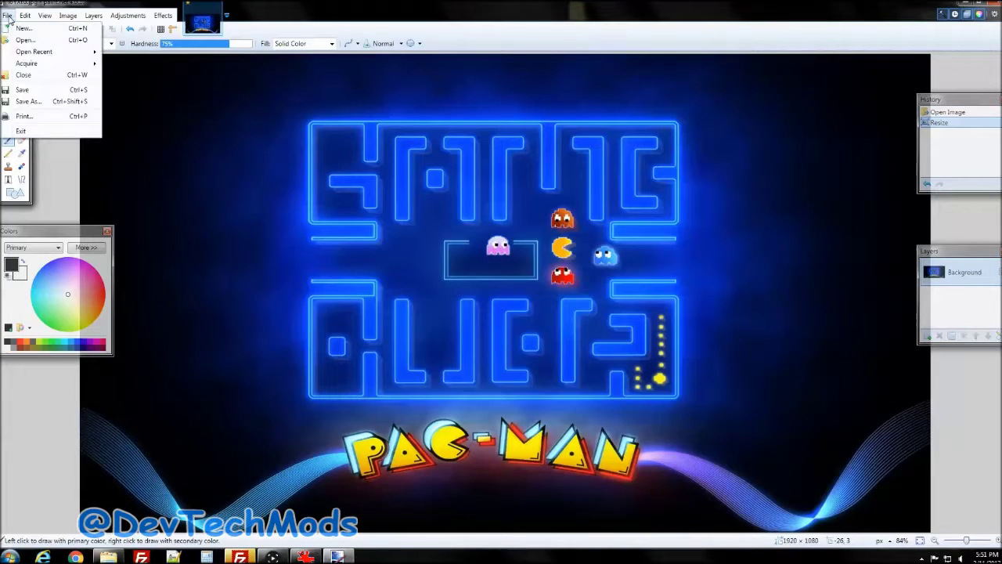
{"action": "left_click", "coordinate": [28, 102]}
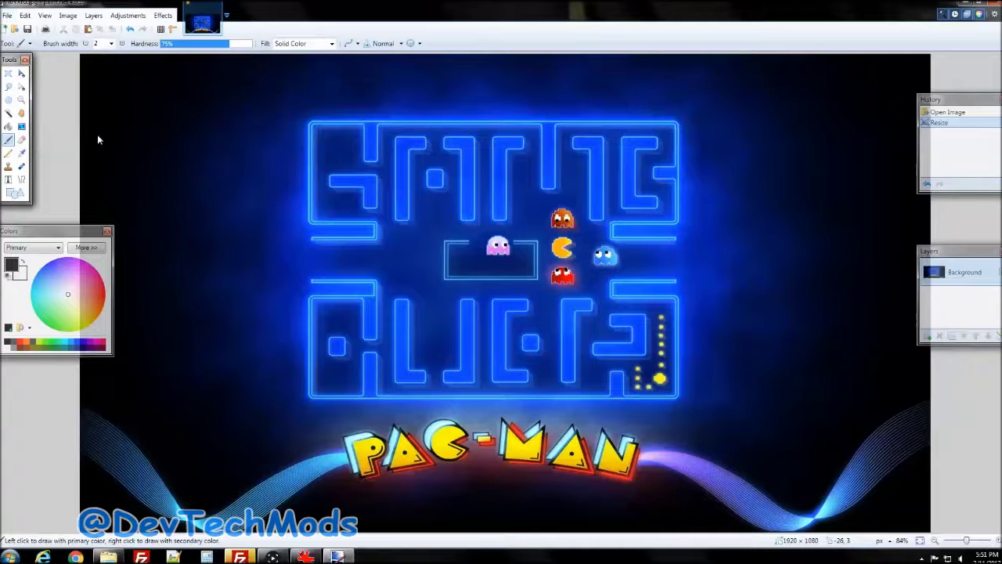
{"action": "left_click", "coordinate": [589, 389]}
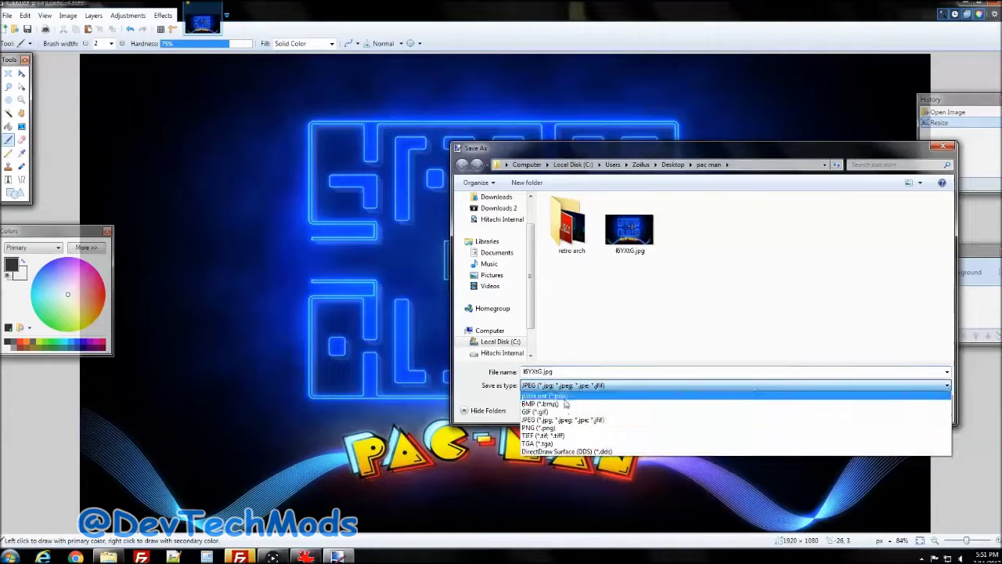
{"action": "left_click", "coordinate": [570, 423]}
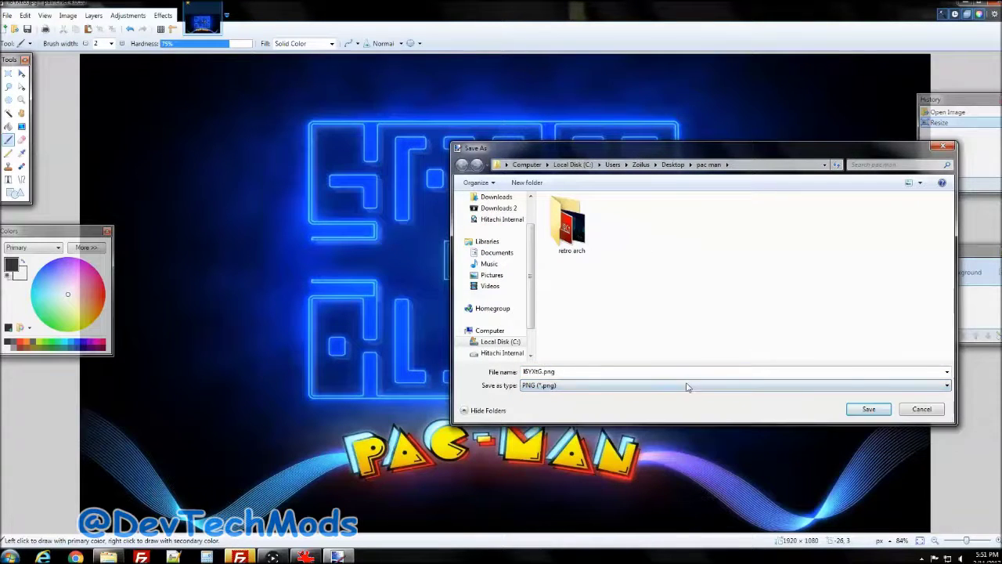
{"action": "left_click", "coordinate": [868, 409]}
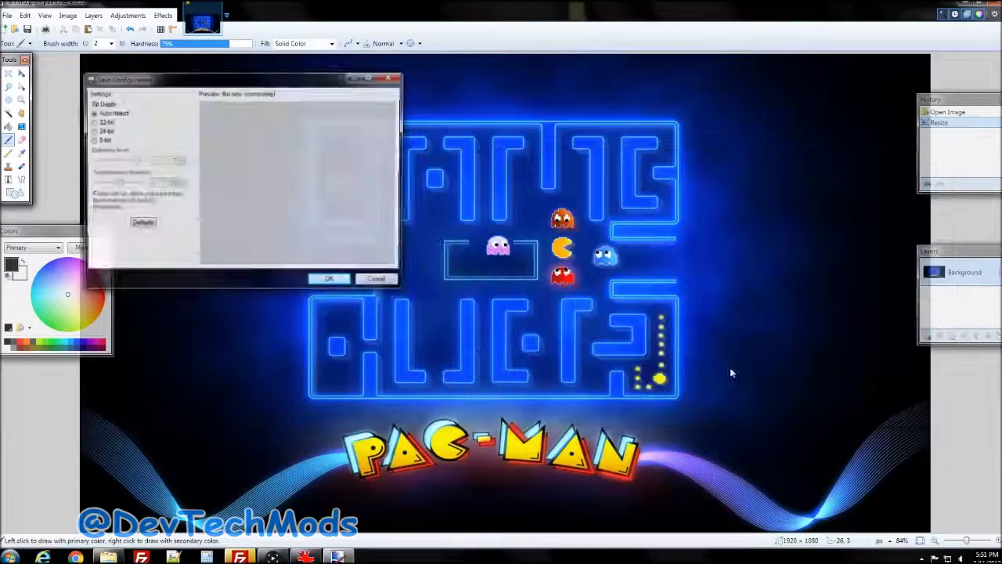
{"action": "left_click", "coordinate": [329, 283]}
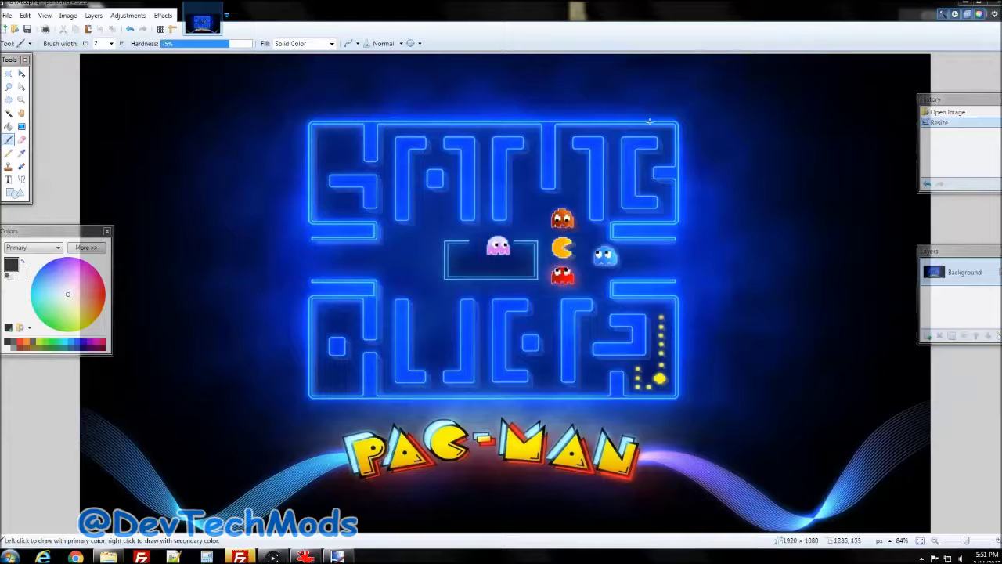
Close Paint.NET and rename the resized PNG in the pac man folder as PIC1.PNG.
{"action": "left_click", "coordinate": [996, 5]}
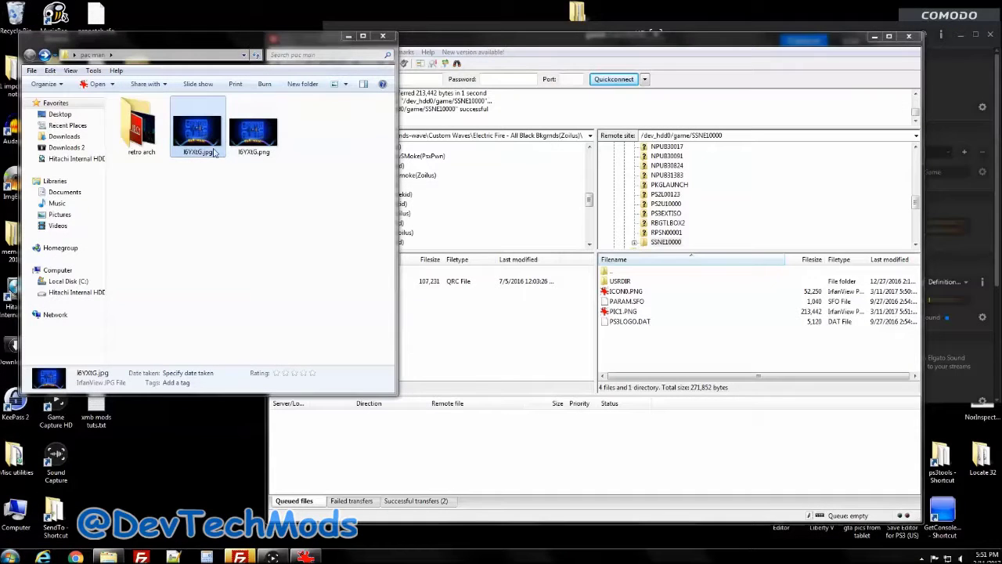
{"action": "left_click", "coordinate": [268, 145]}
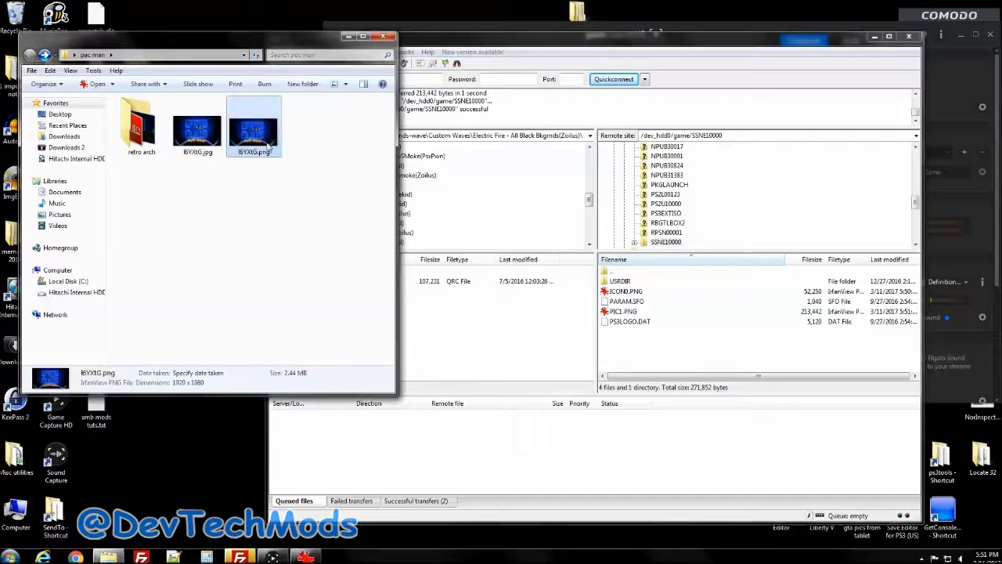
{"action": "left_click", "coordinate": [268, 145]}
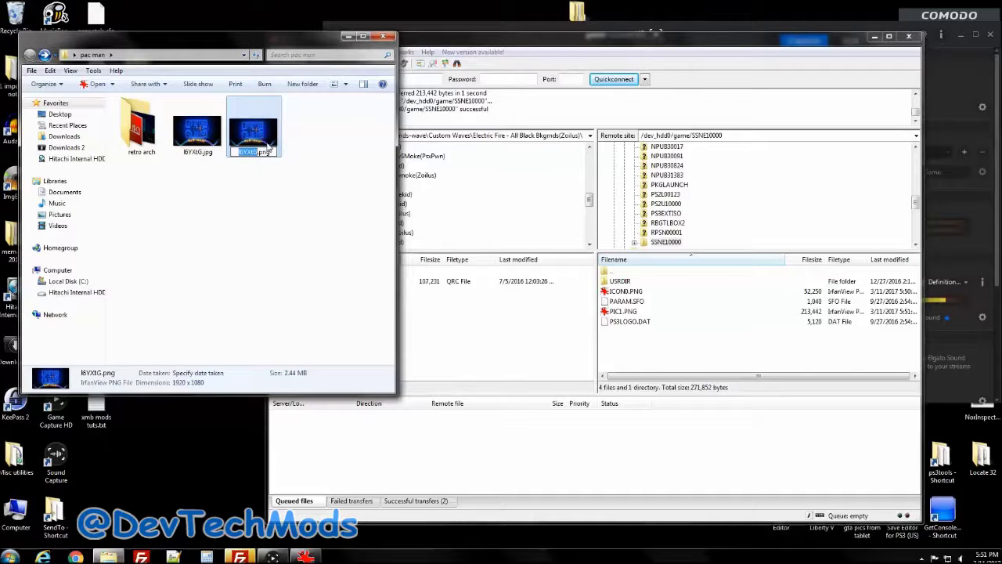
{"action": "key", "text": "Caps_Lock"}
{"action": "type", "text": "PIC1.PNG"}
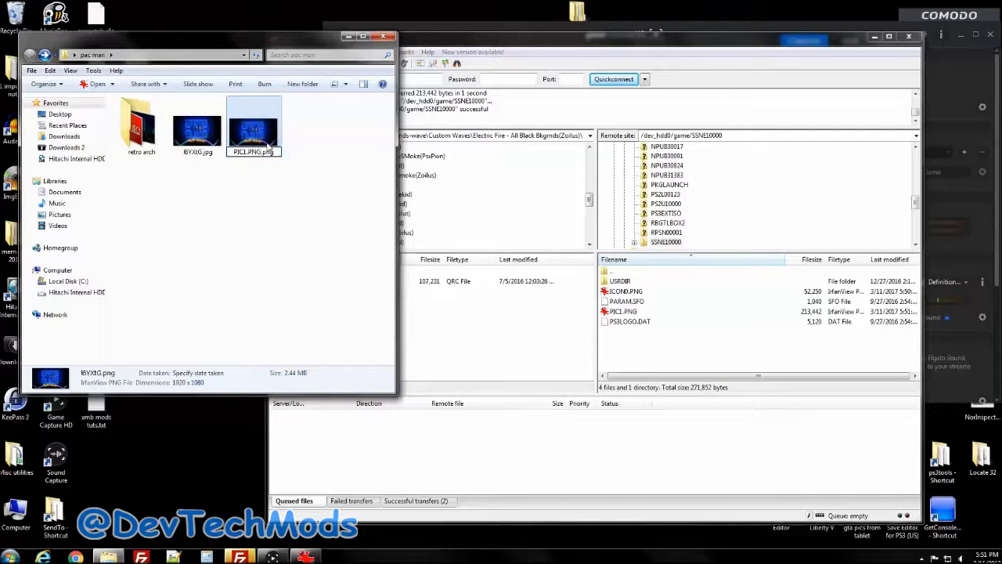
{"action": "key", "text": "Delete"}
{"action": "key", "text": "Delete"}
{"action": "key", "text": "Delete"}
{"action": "key", "text": "Delete"}
{"action": "key", "text": "Return"}
Upload PIC1.PNG from the pac man folder to the remote folder /dev_hdd0/game/NPUB31383/C00 in FileZilla.
{"action": "double_click", "coordinate": [626, 273]}
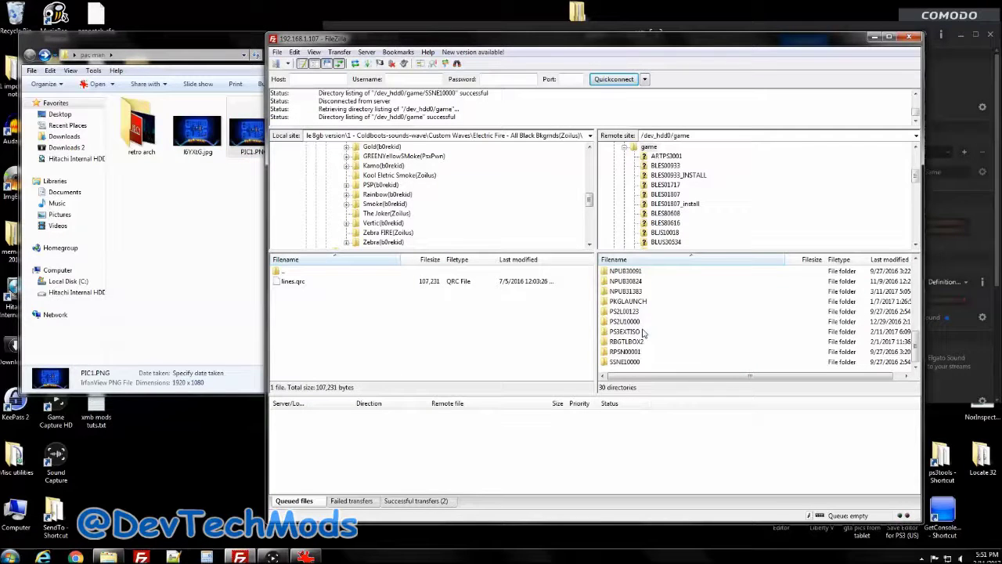
{"action": "double_click", "coordinate": [632, 293]}
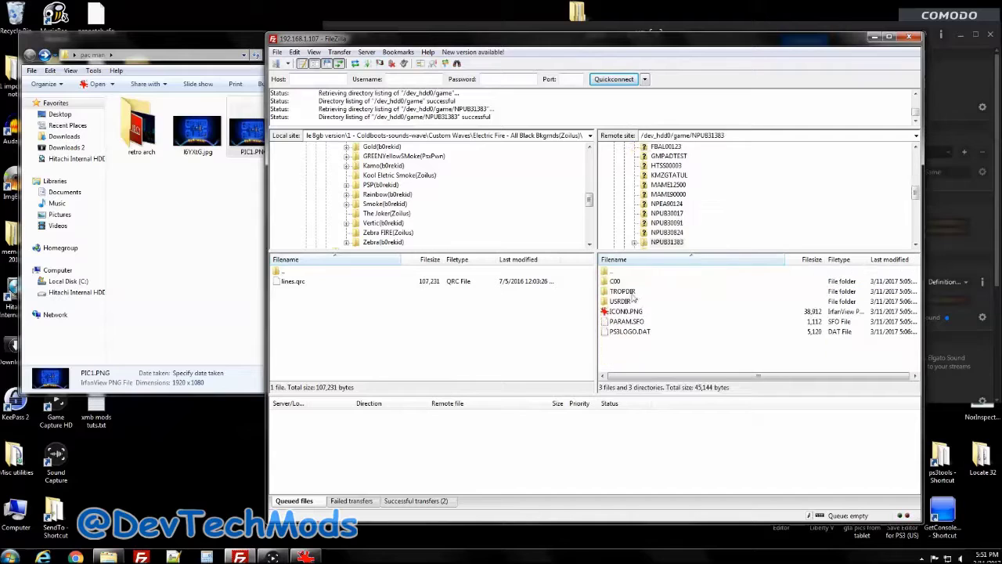
{"action": "double_click", "coordinate": [615, 282]}
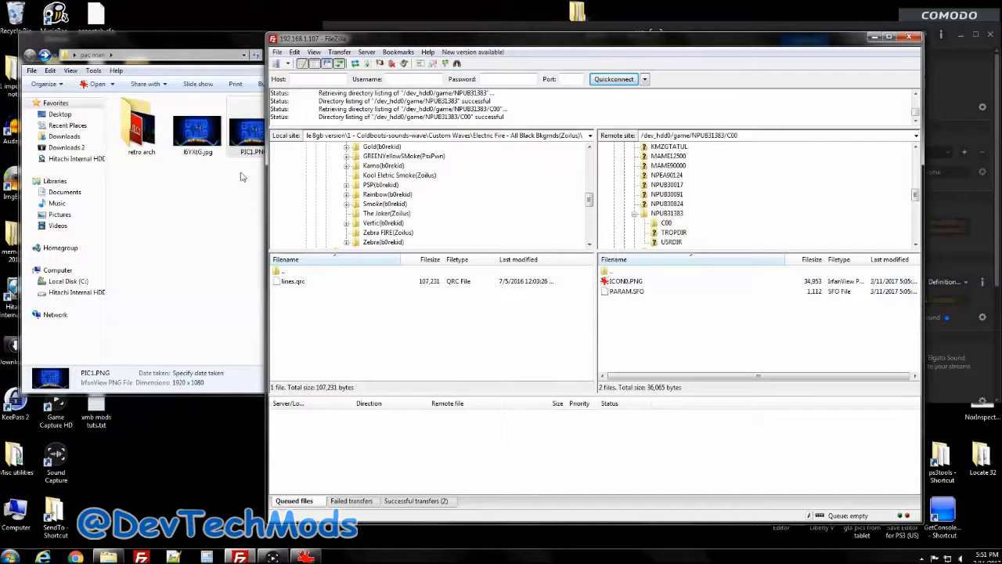
{"action": "left_click_drag", "start_coordinate": [249, 131], "coordinate": [706, 344]}
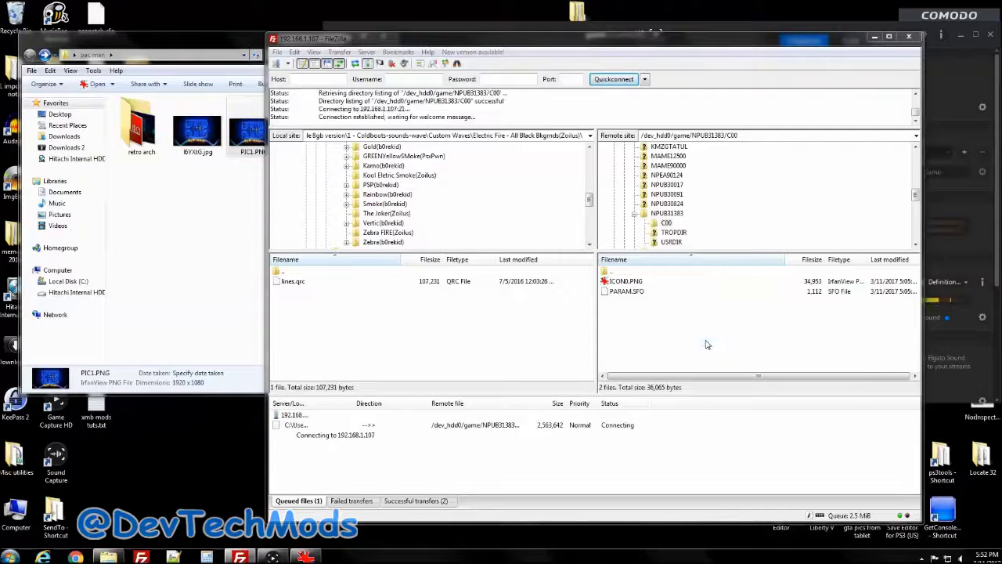
Download ICON0.PNG from the remote C00 folder into the pac man folder and open it in Paint.NET.
{"action": "left_click", "coordinate": [635, 282]}
{"action": "left_click_drag", "start_coordinate": [635, 282], "coordinate": [208, 268]}
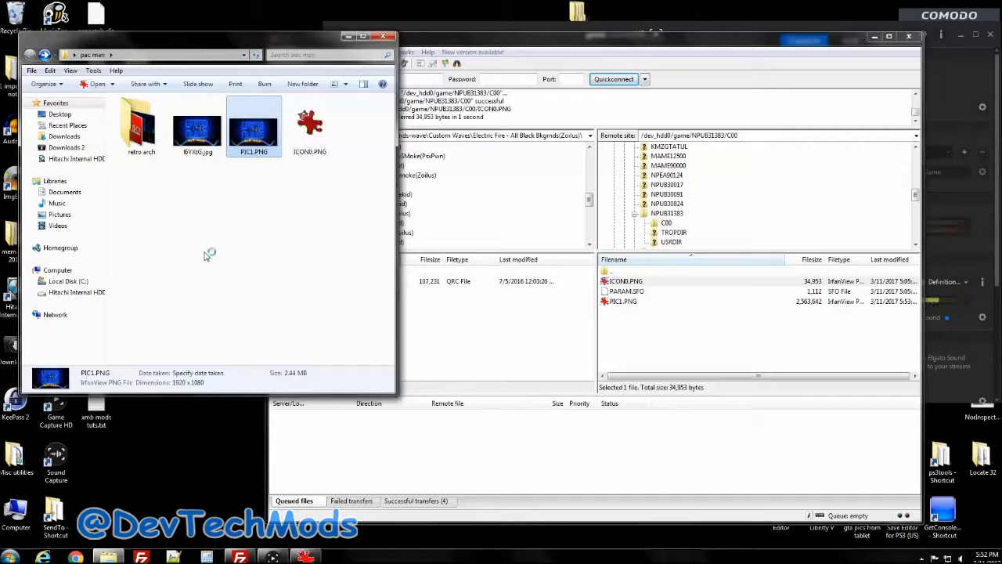
{"action": "right_click", "coordinate": [195, 137]}
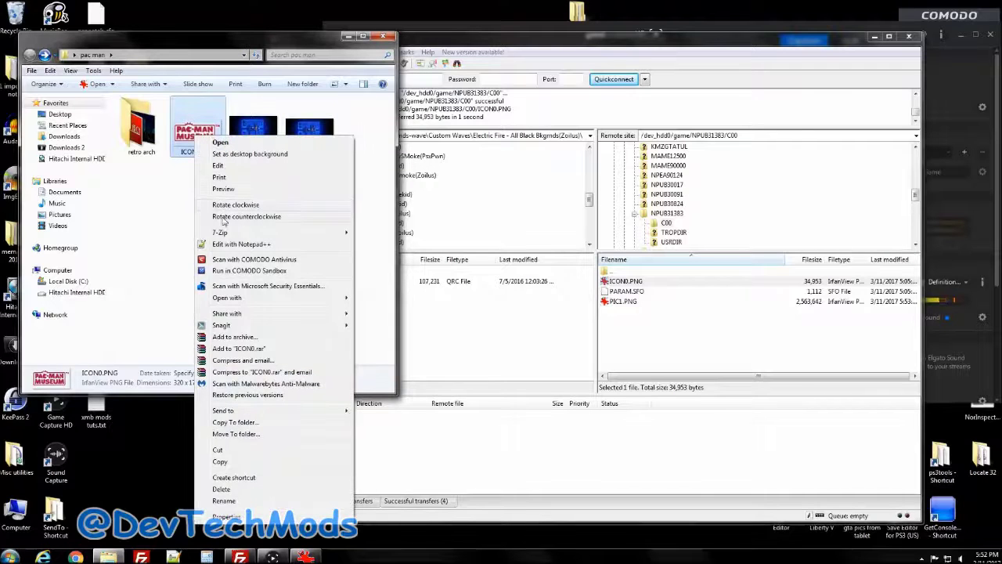
{"action": "mouse_move", "coordinate": [313, 298]}
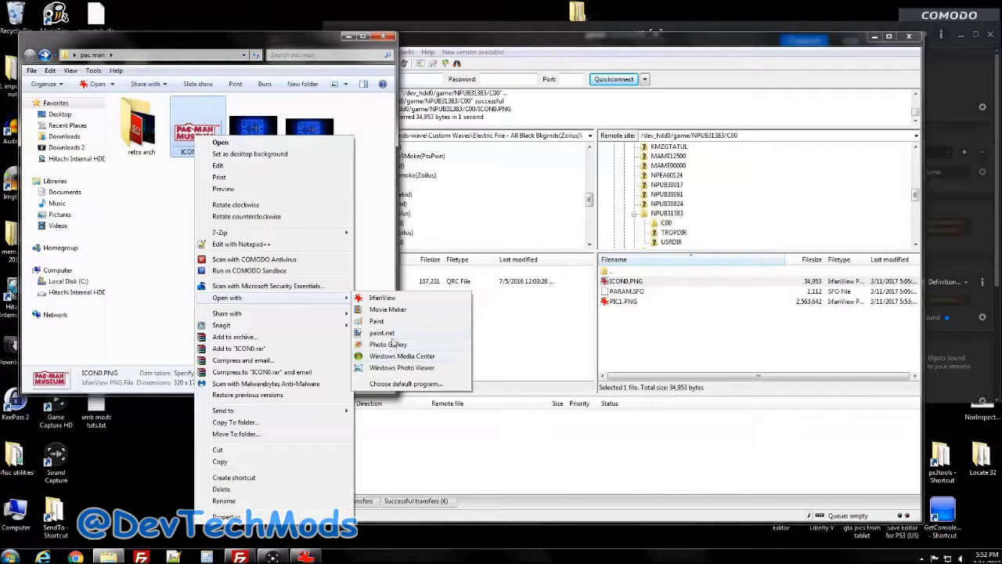
{"action": "left_click", "coordinate": [382, 333]}
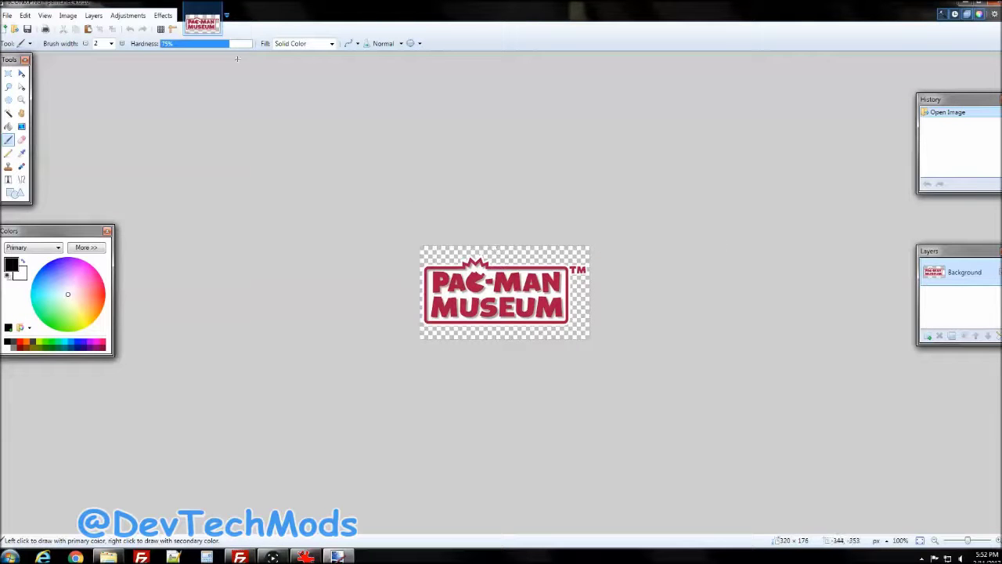
Recolor the Pac-Man Museum logo blue with a Hue / Saturation adjustment, setting the hue to -107.
{"action": "left_click", "coordinate": [128, 16]}
{"action": "left_click", "coordinate": [125, 75]}
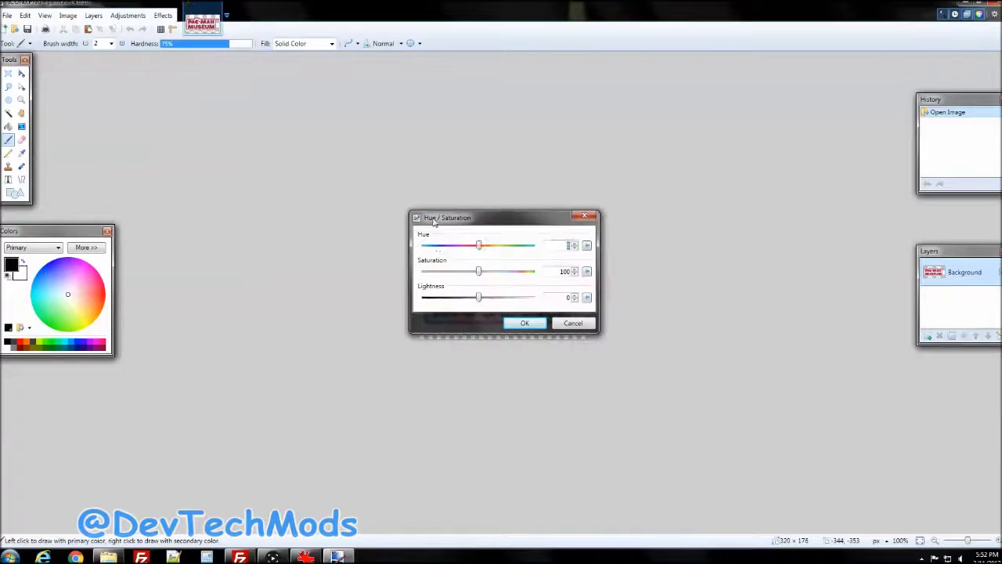
{"action": "left_click_drag", "start_coordinate": [486, 218], "coordinate": [213, 239]}
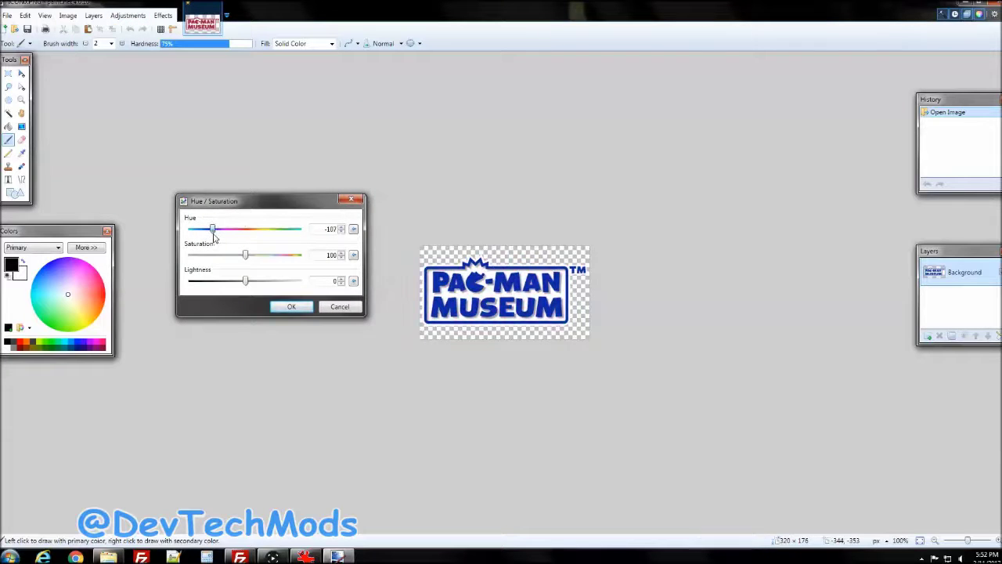
{"action": "left_click", "coordinate": [291, 306]}
Save the recolored ICON0.PNG and upload it to the remote C00 folder, overwriting the existing file.
{"action": "left_click", "coordinate": [7, 16]}
{"action": "left_click", "coordinate": [23, 89]}
{"action": "left_click", "coordinate": [857, 411]}
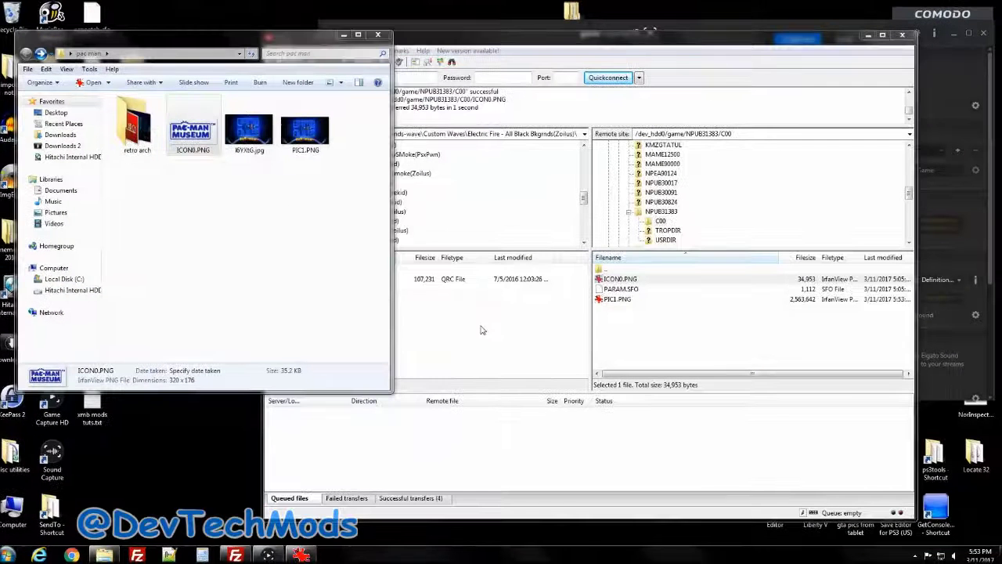
{"action": "left_click_drag", "start_coordinate": [186, 137], "coordinate": [709, 331]}
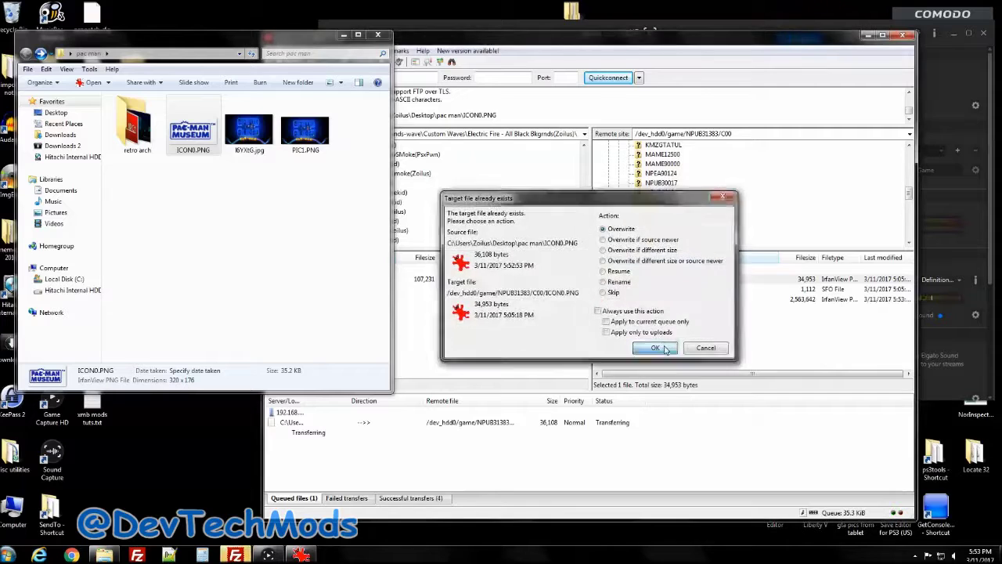
{"action": "left_click", "coordinate": [654, 348]}
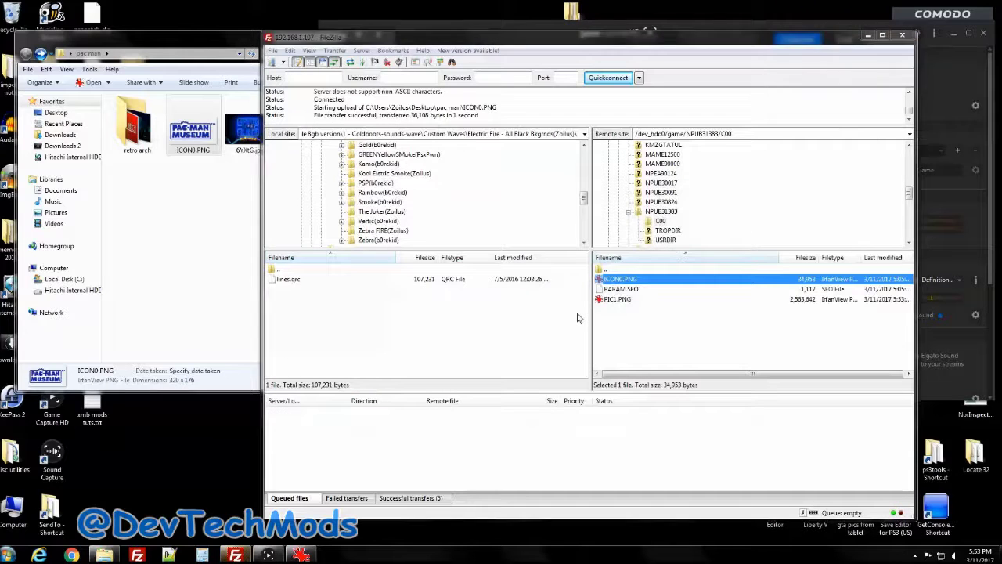
Check the files in the remote NPUB31383 folder and its C00 subfolder.
{"action": "double_click", "coordinate": [610, 270]}
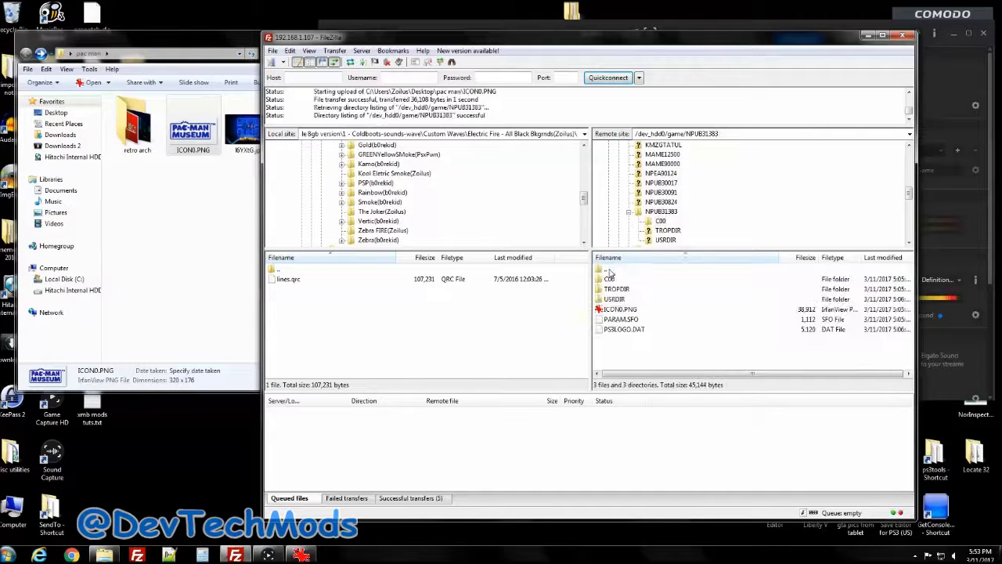
{"action": "left_click", "coordinate": [610, 280]}
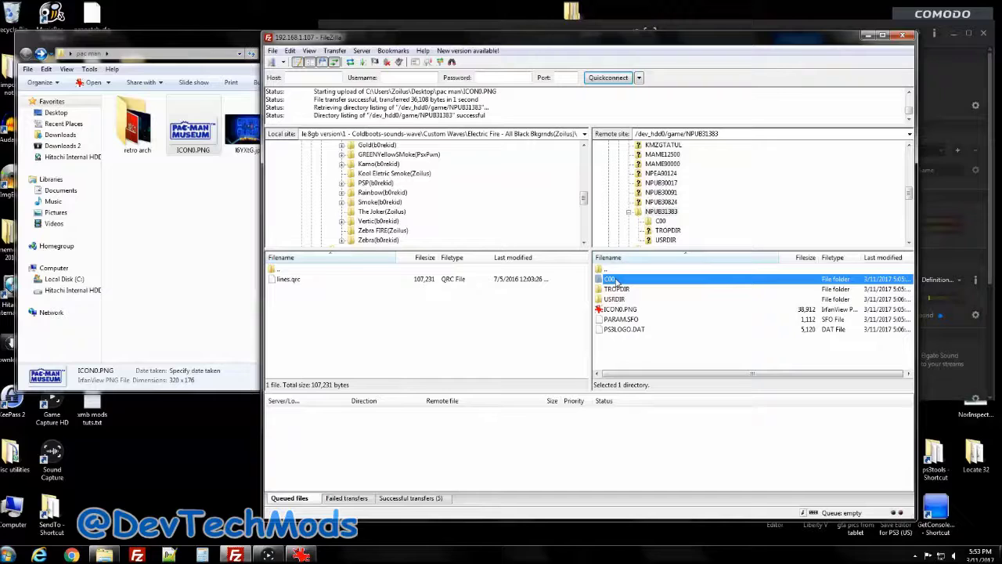
{"action": "double_click", "coordinate": [610, 281]}
{"action": "double_click", "coordinate": [609, 271]}
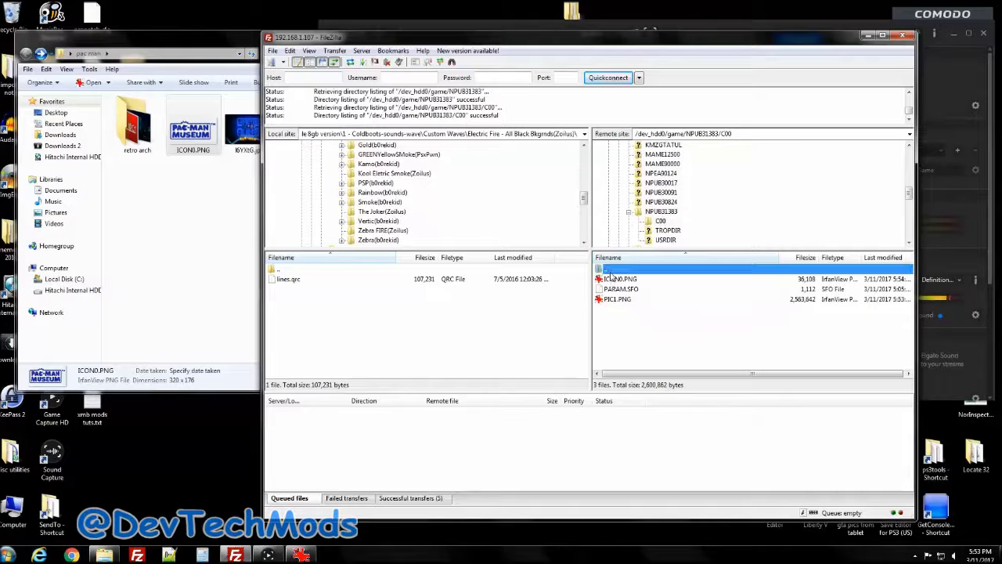
{"action": "left_click", "coordinate": [610, 272]}
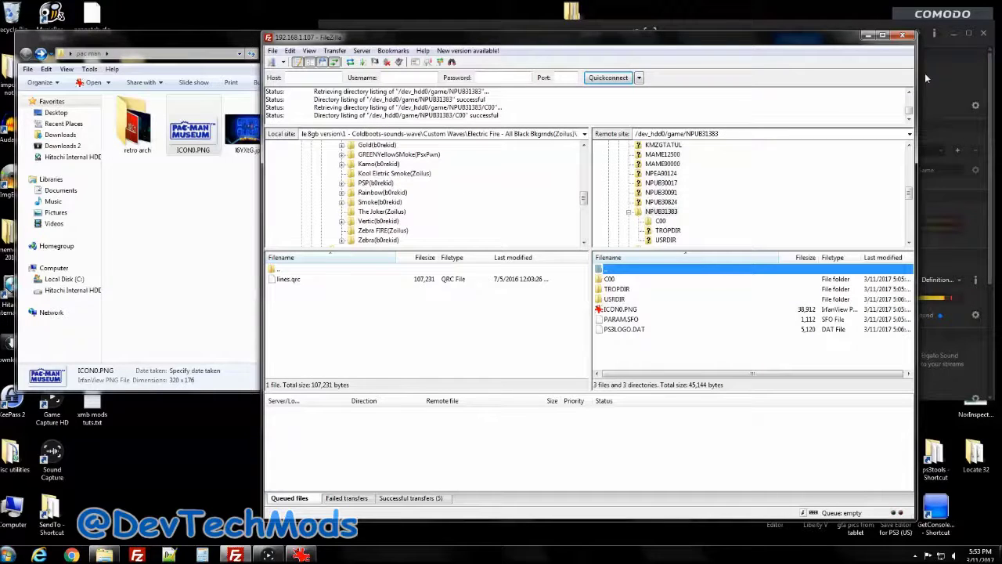
Close FileZilla and the pac man folder window.
{"action": "left_click", "coordinate": [903, 36]}
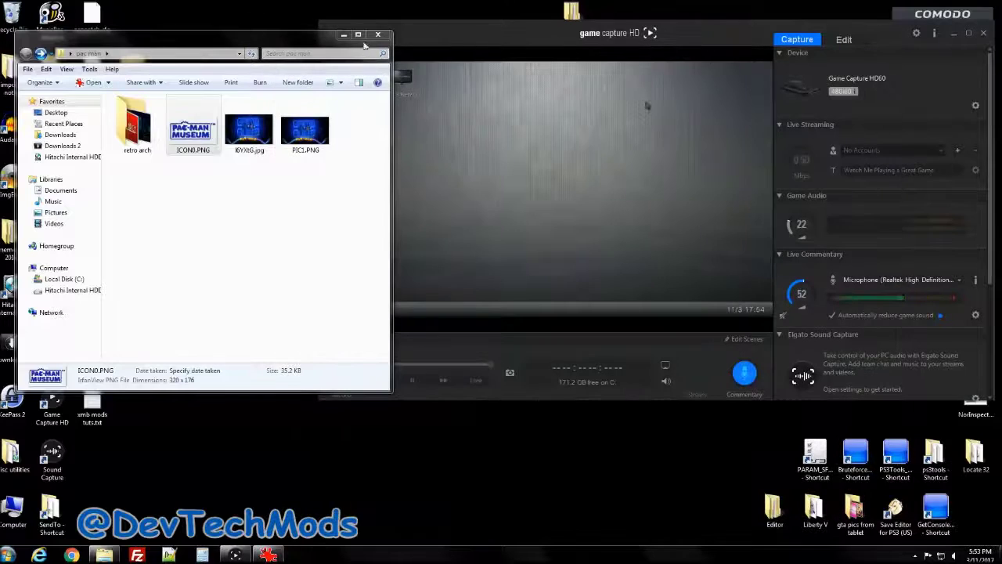
{"action": "left_click", "coordinate": [378, 36]}
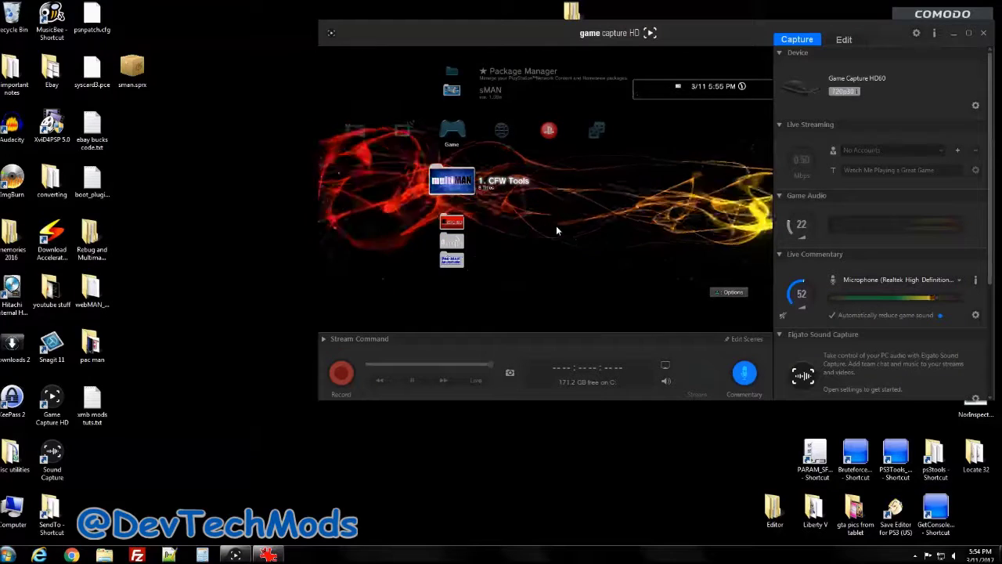
Review the earlier PS3 menu screenshots in IrfanView up to the original Pac-Man Museum icon, and return to the capture preview.
{"action": "left_click", "coordinate": [267, 555]}
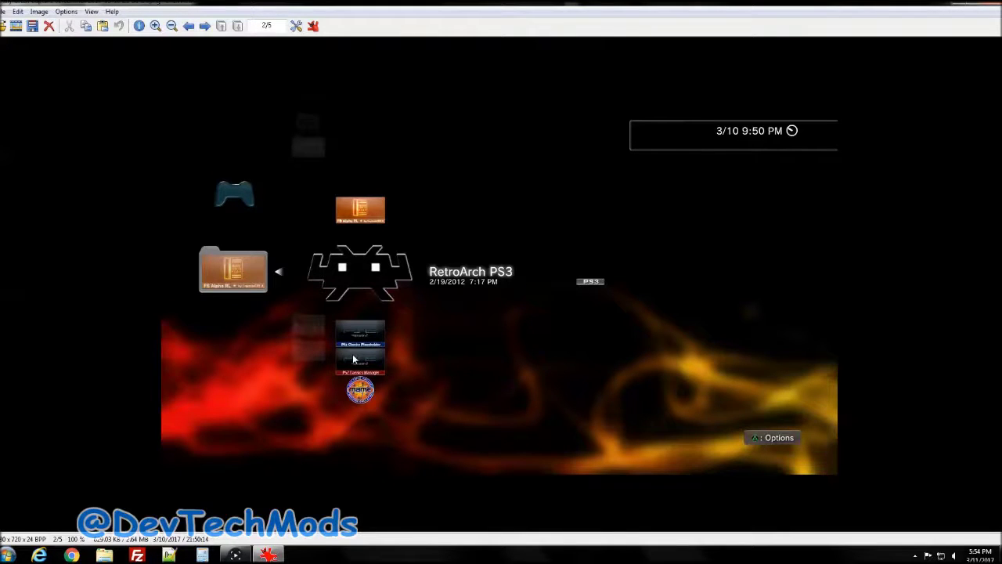
{"action": "scroll", "coordinate": [353, 359], "scroll_direction": "down", "scroll_amount": 1}
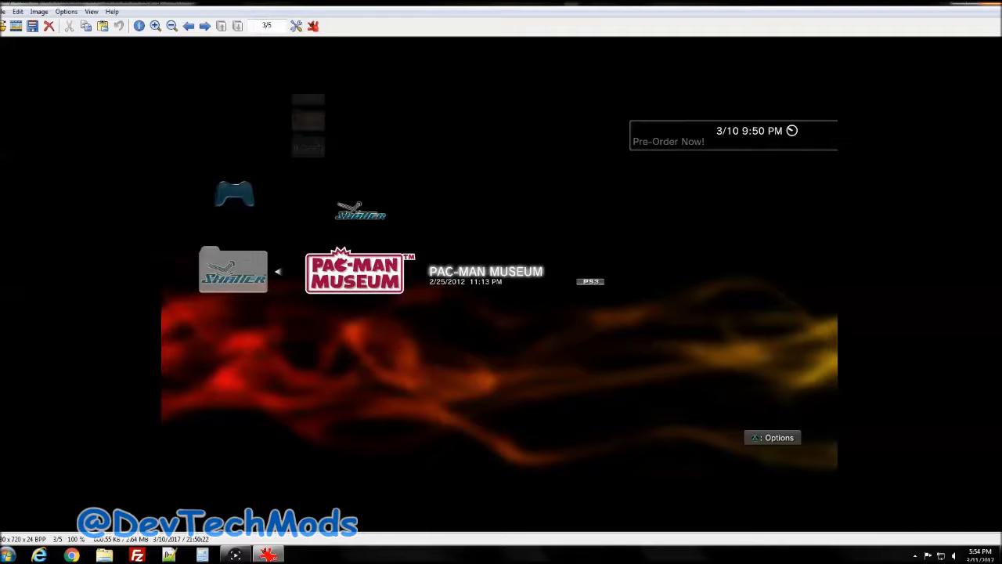
{"action": "left_click", "coordinate": [962, 6]}
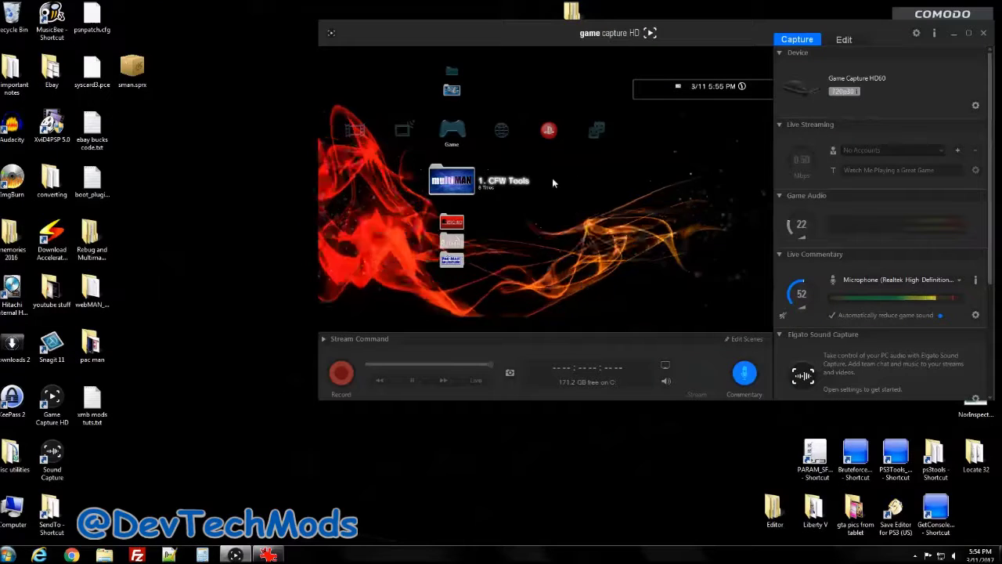